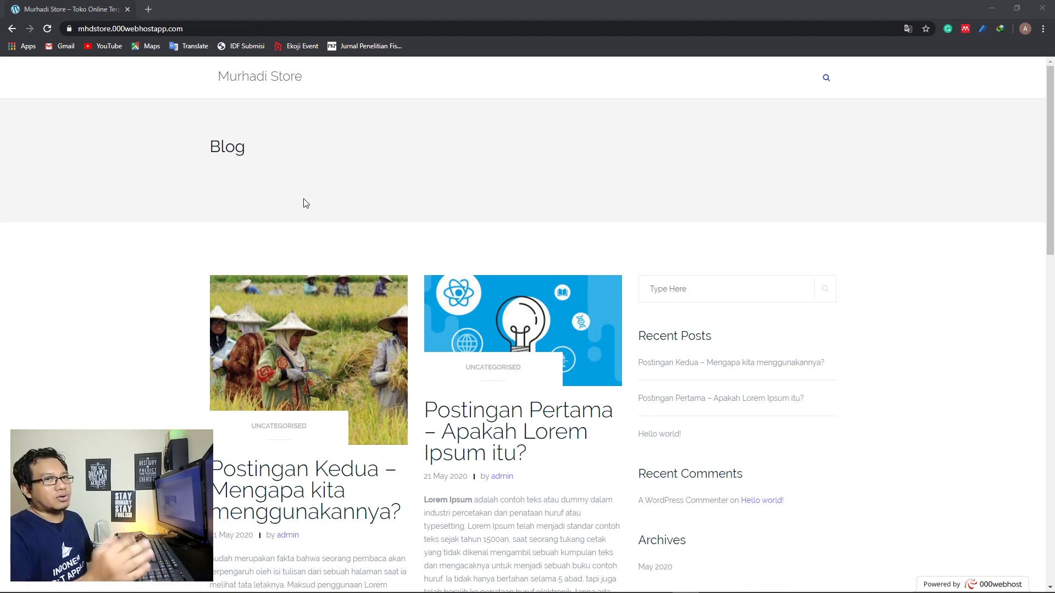
Open the Murhadi Store home page in a second browser tab
right_click(248, 82)
left_click(250, 87)
left_click(186, 11)
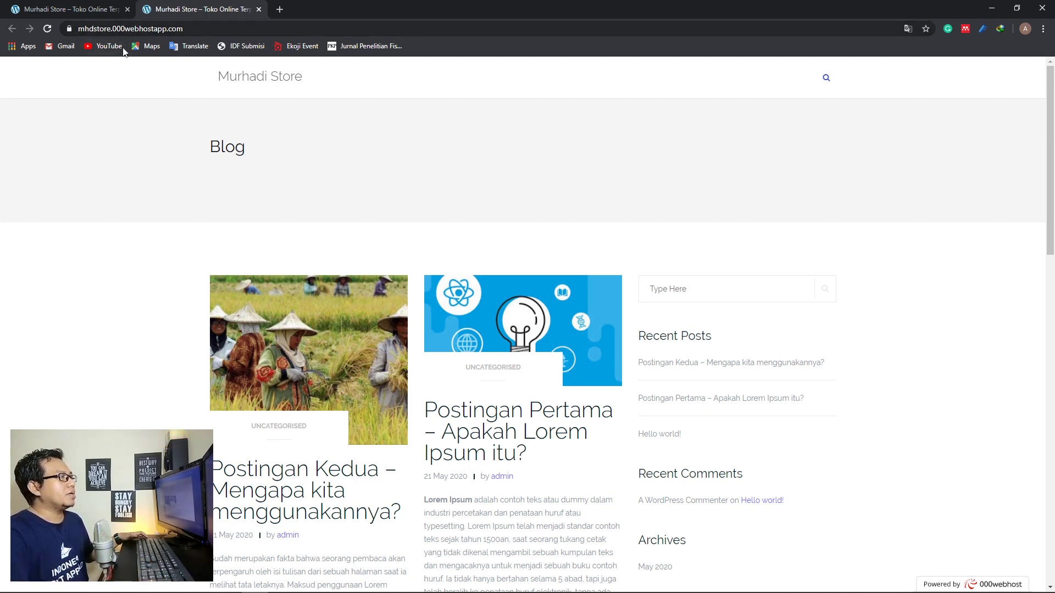
left_click(85, 12)
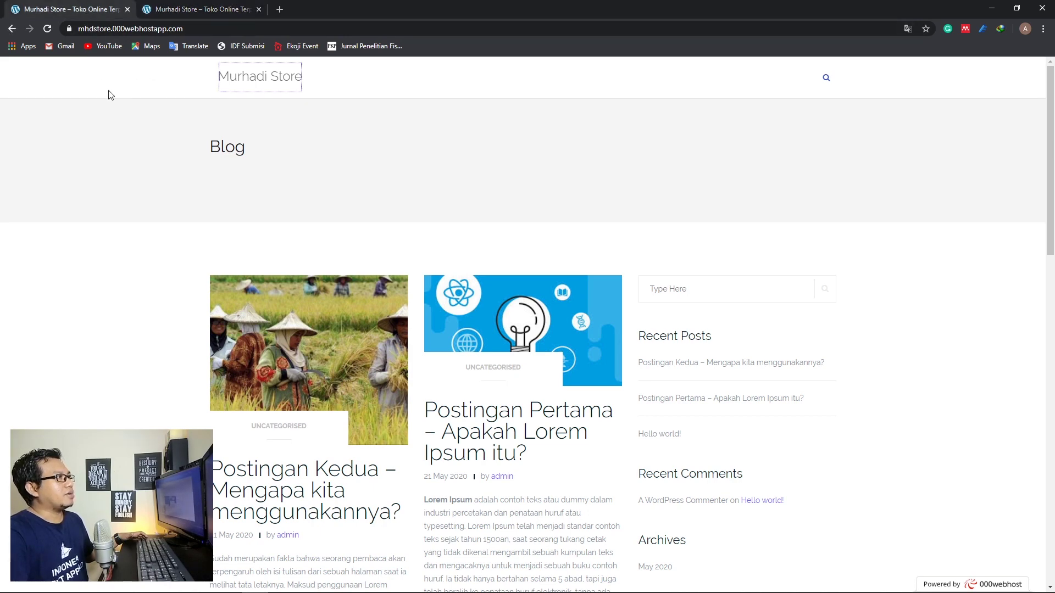
Go to /wp-admin and log in with the admin username and password
left_click(228, 29)
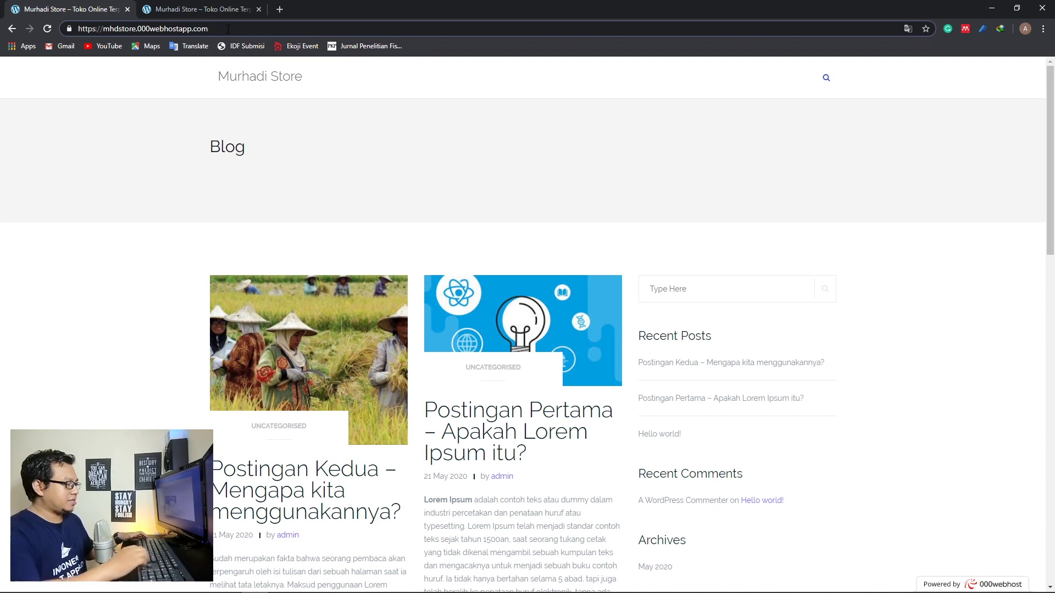
type("/")
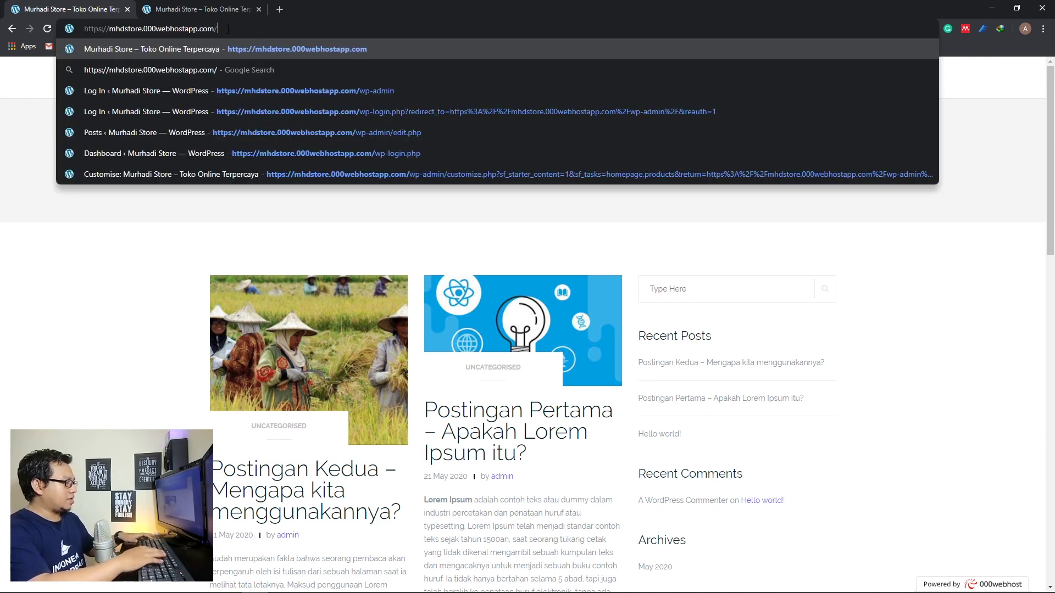
type("wp-admin")
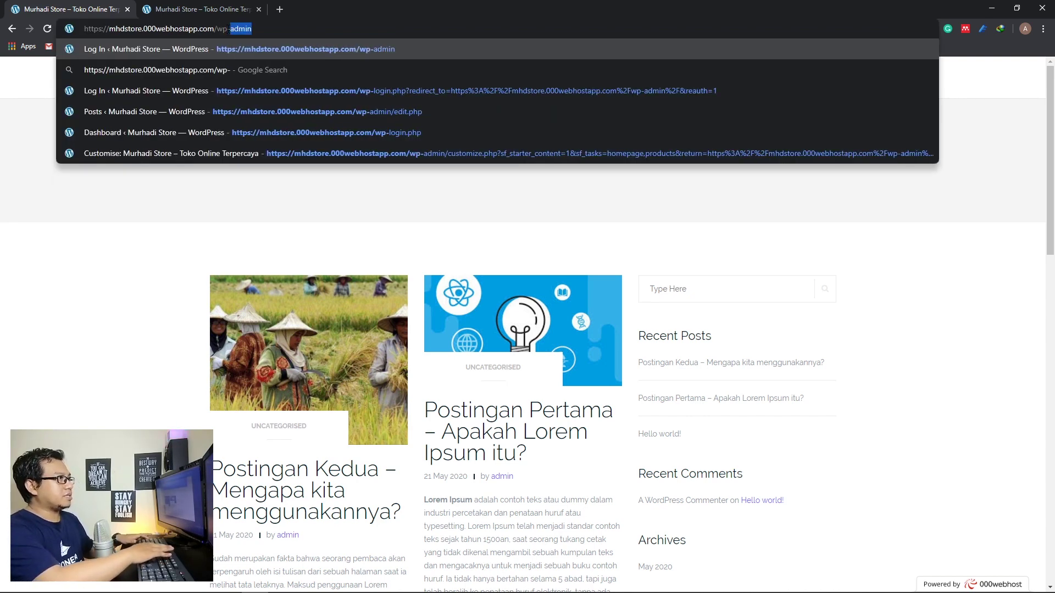
key("Return")
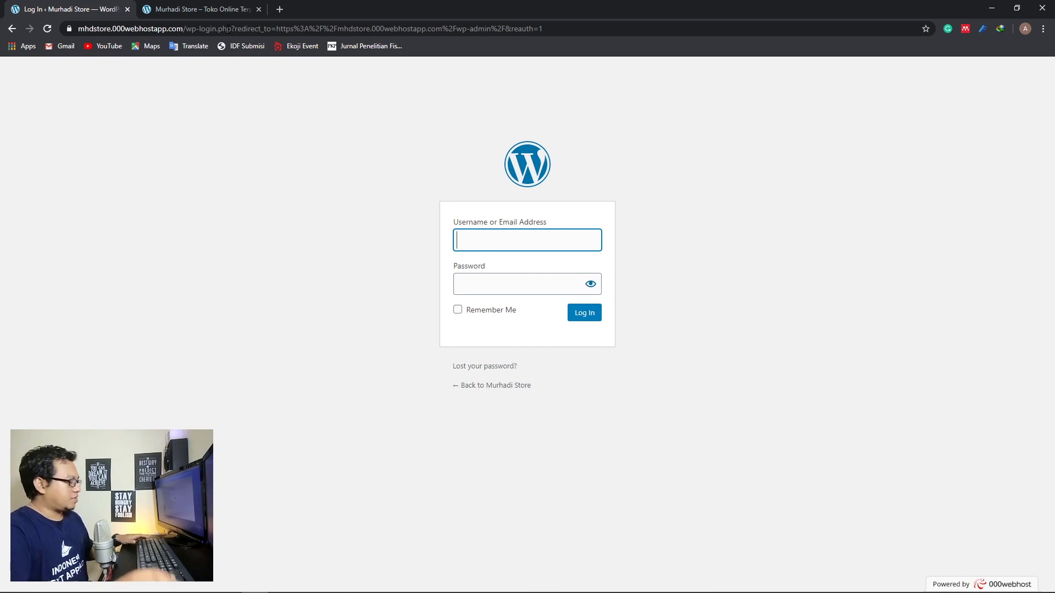
type("ad")
key("Down")
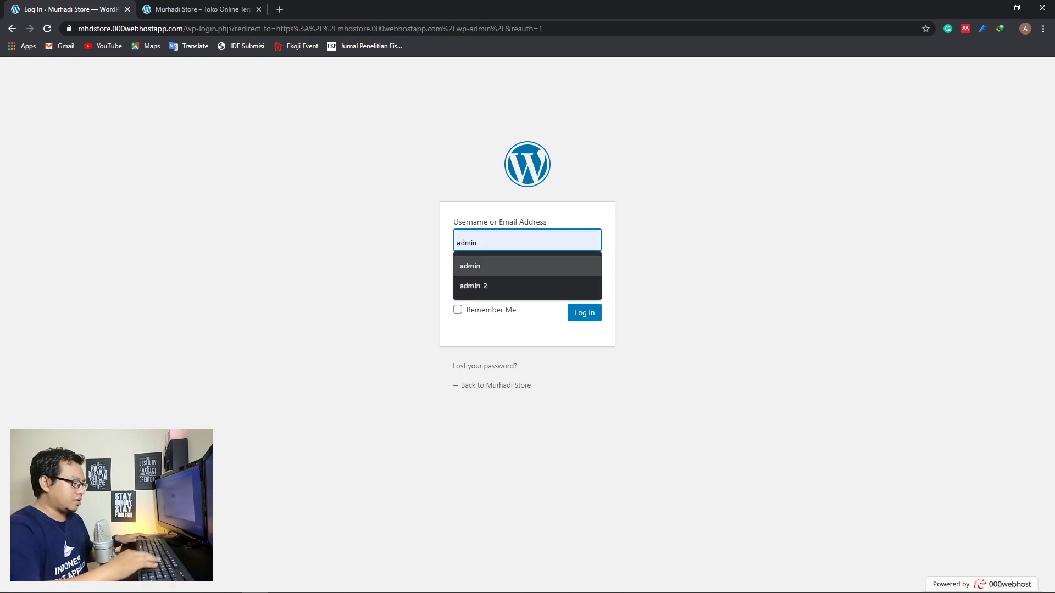
key("Return")
key("Tab")
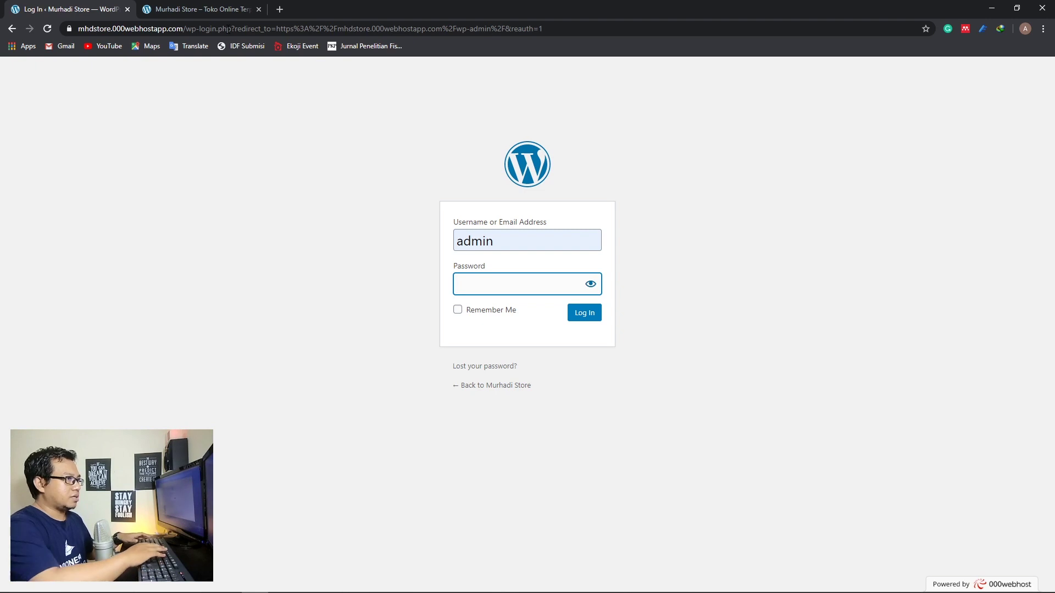
type("••••••")
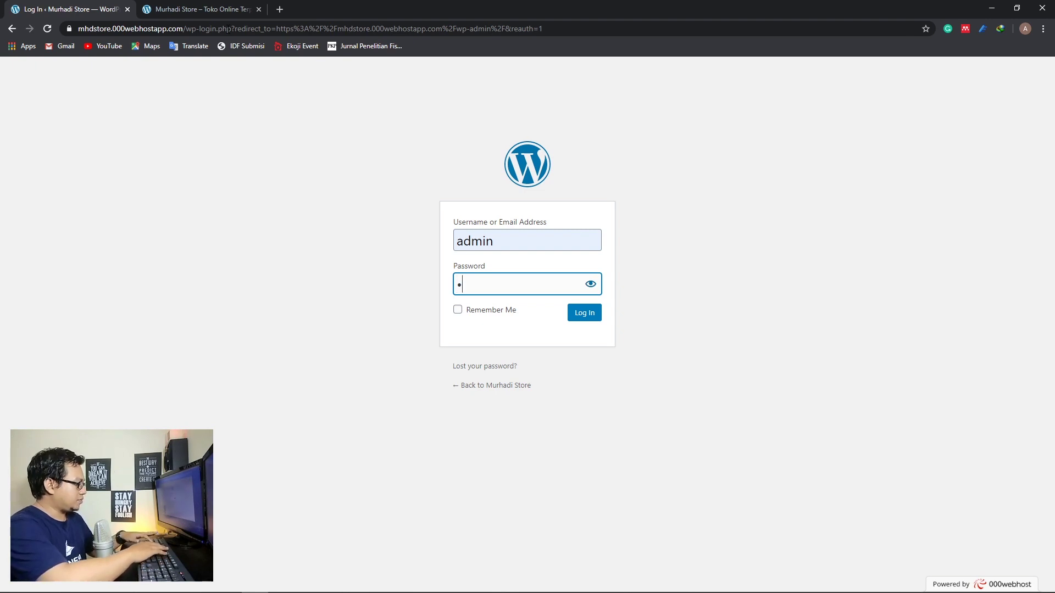
type("••••")
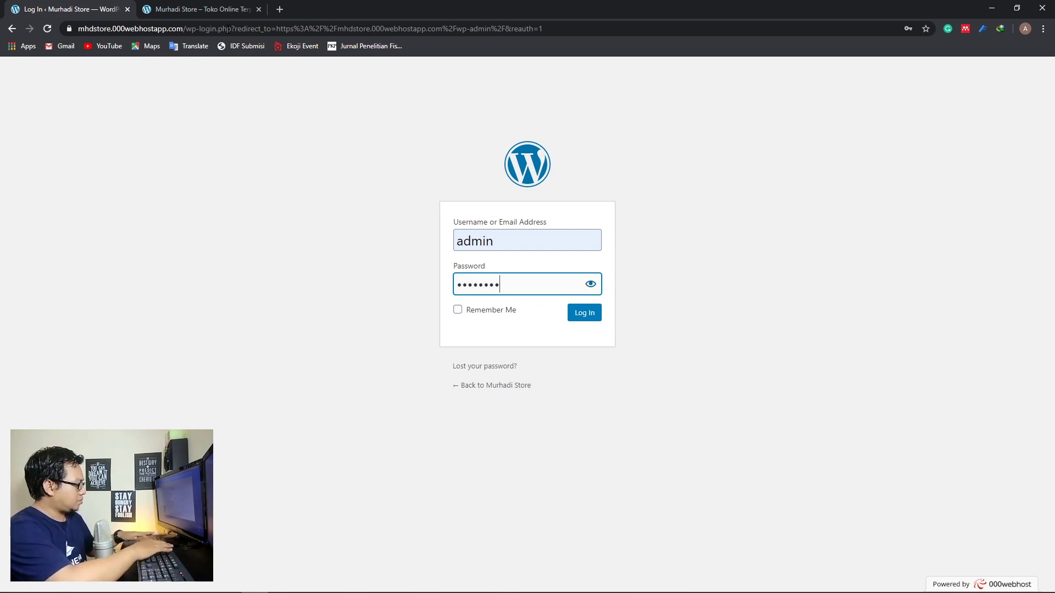
key("Return")
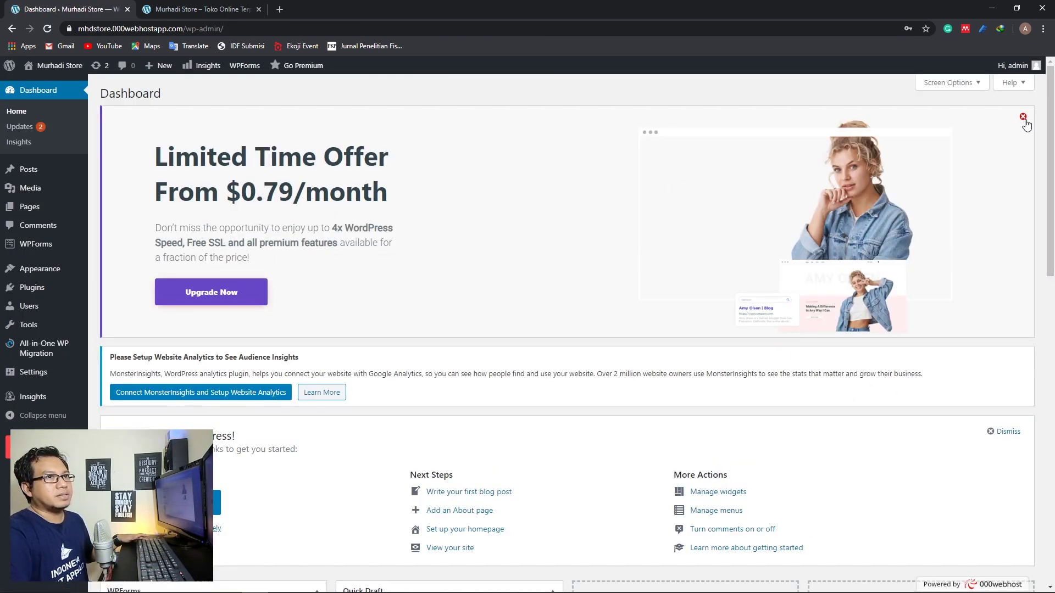
Dismiss the limited-time offer advert and go to Plugins > Add New
left_click(1023, 117)
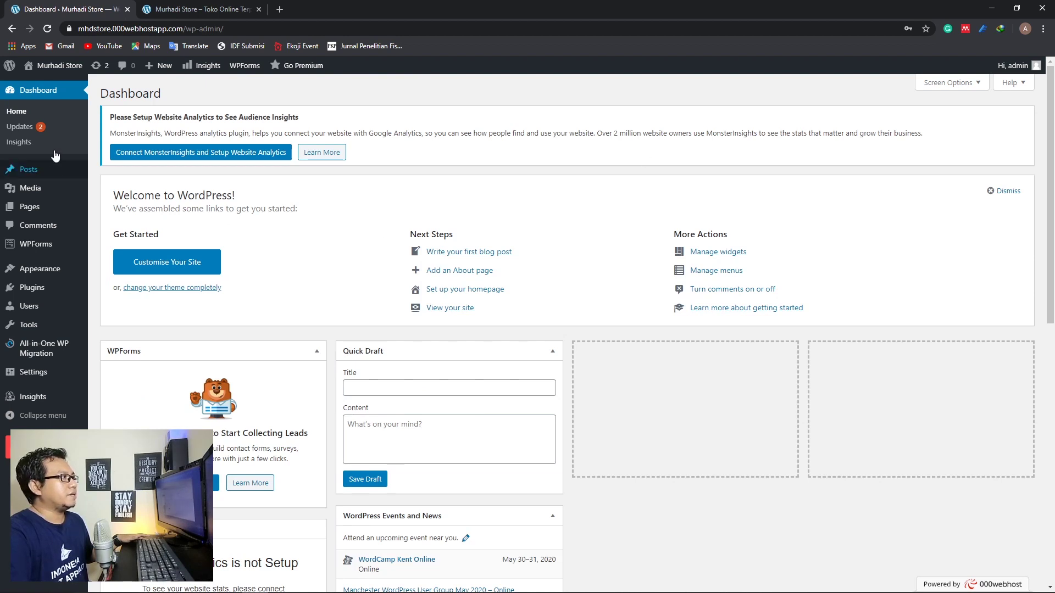
mouse_move(45, 172)
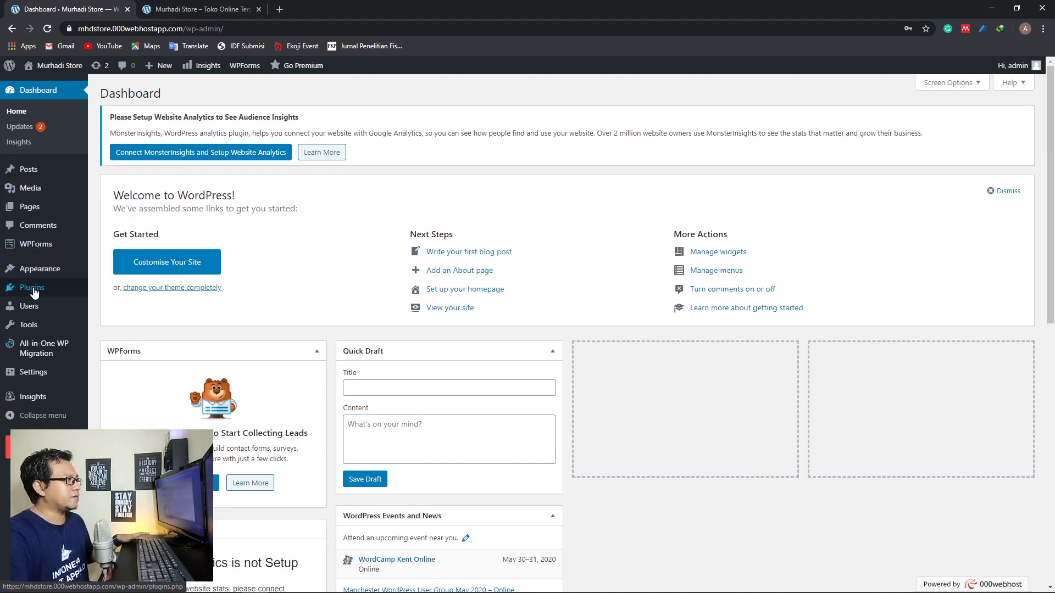
mouse_move(34, 291)
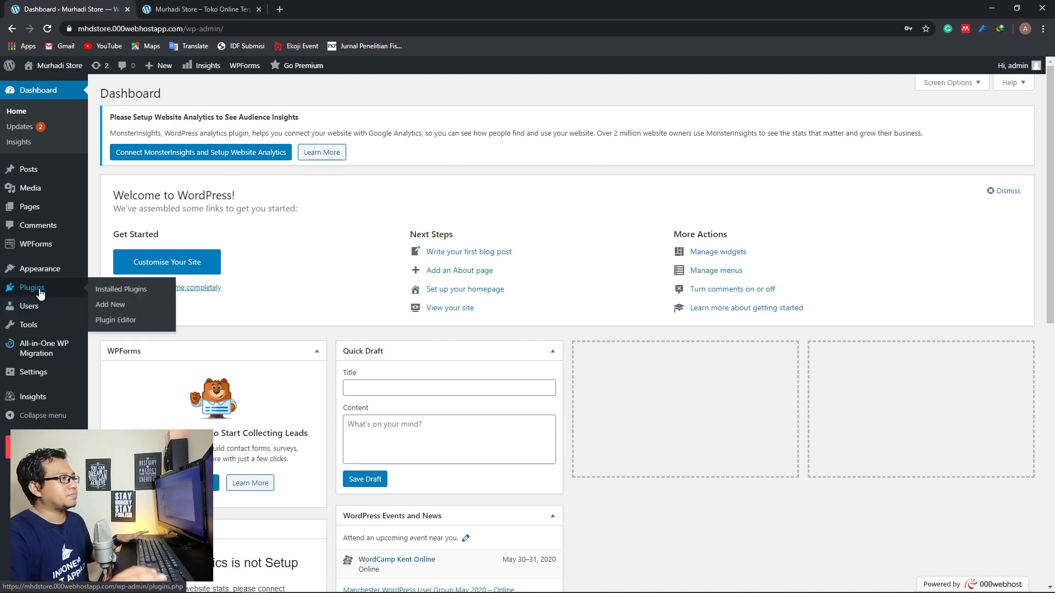
left_click(112, 305)
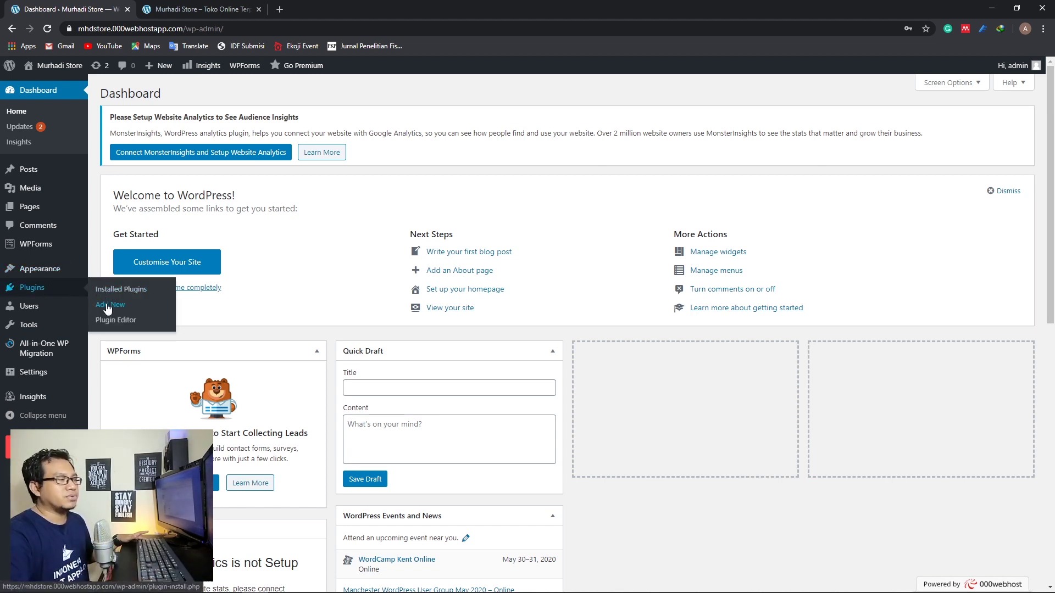
left_click(108, 307)
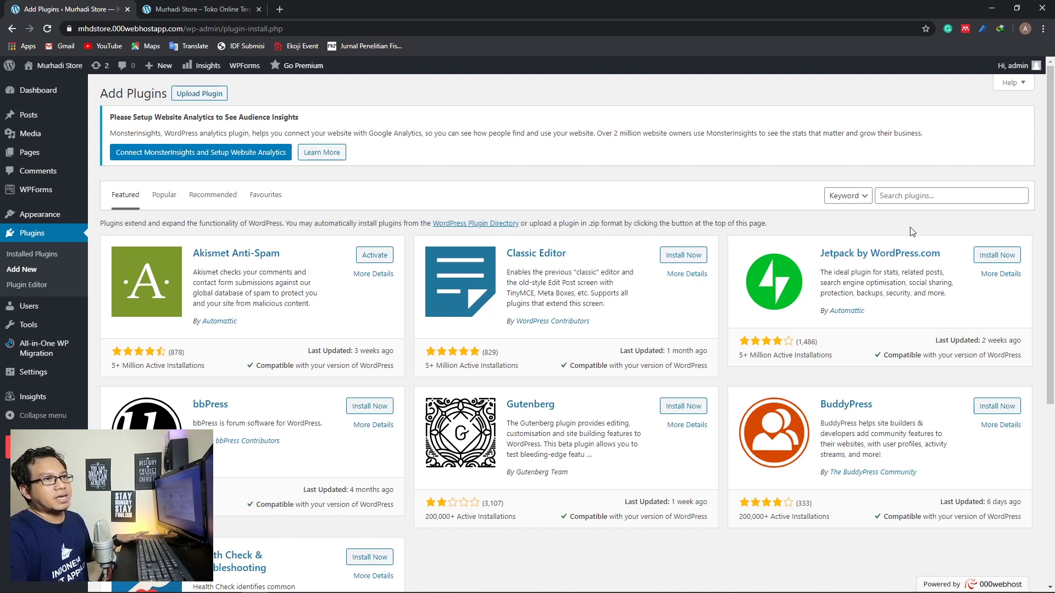
Search the plugin directory for 'woocommerce' and install the WooCommerce plugin
left_click(930, 192)
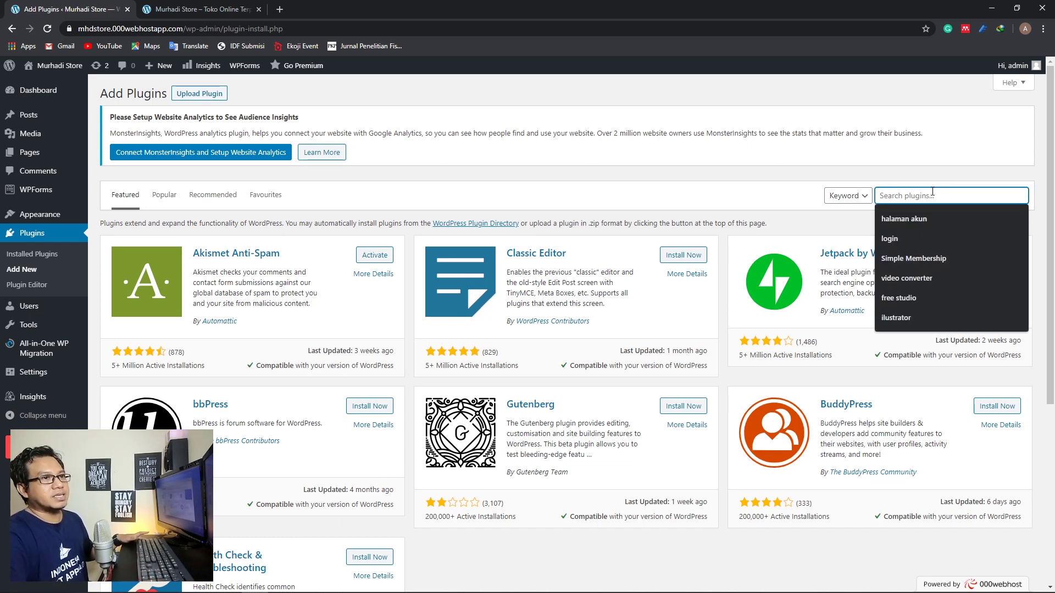
type("woo")
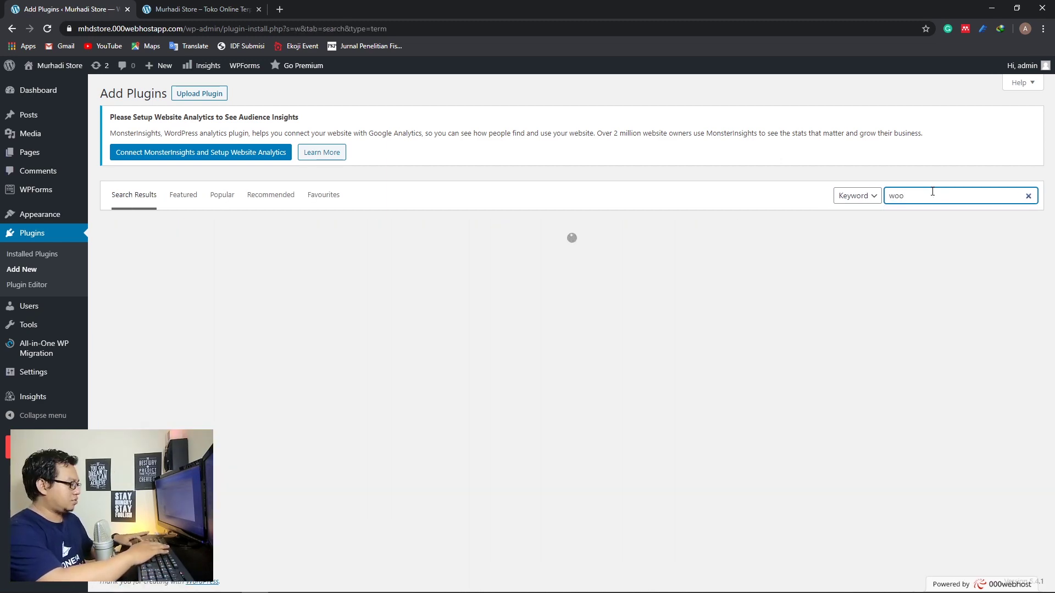
type("commerce")
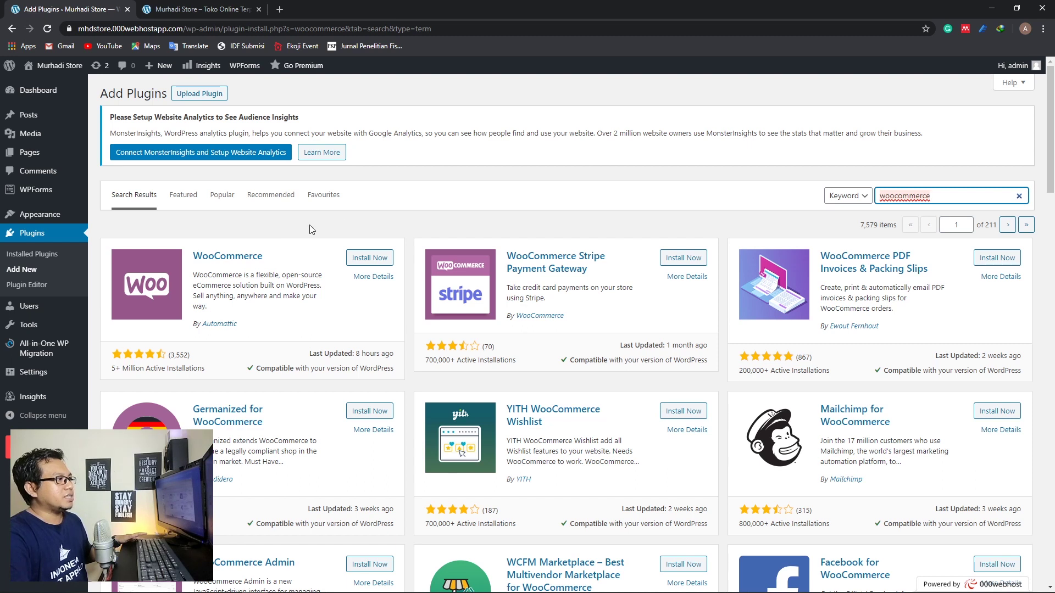
left_click(363, 264)
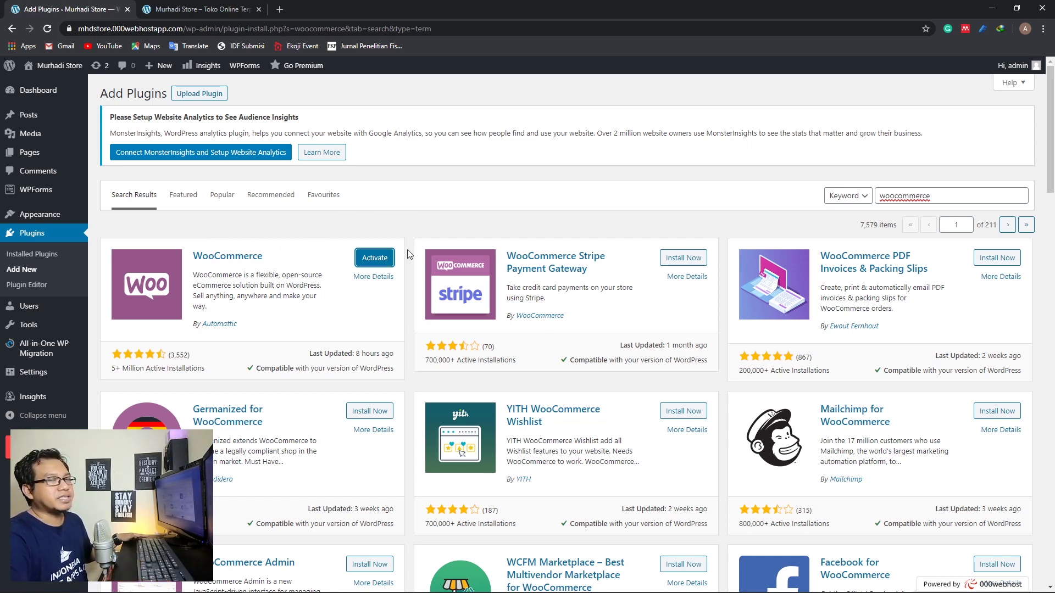
Activate the newly installed WooCommerce plugin to launch its Setup Wizard
left_click(371, 260)
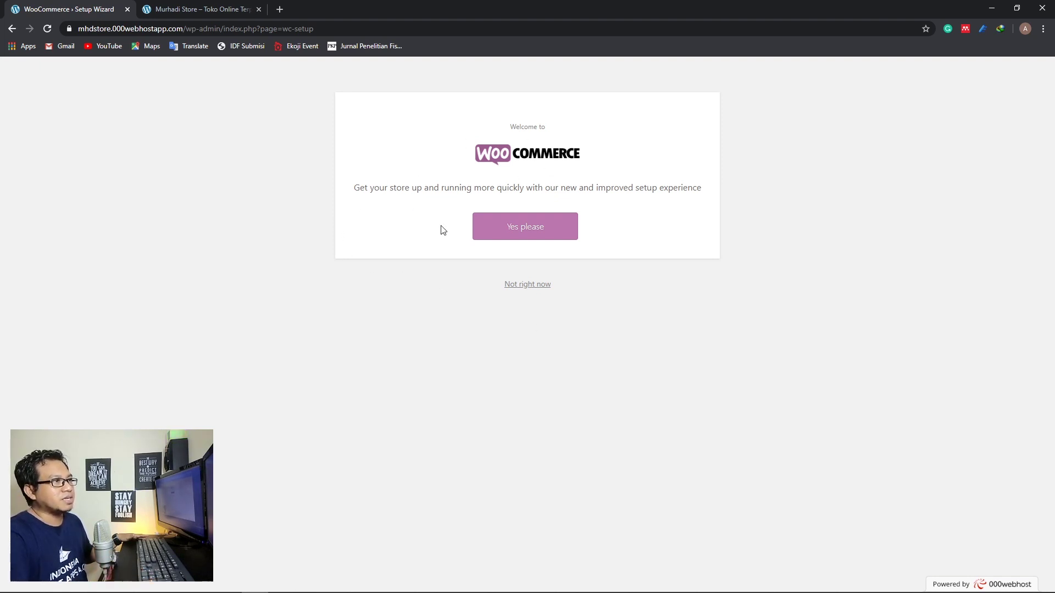
left_click(540, 233)
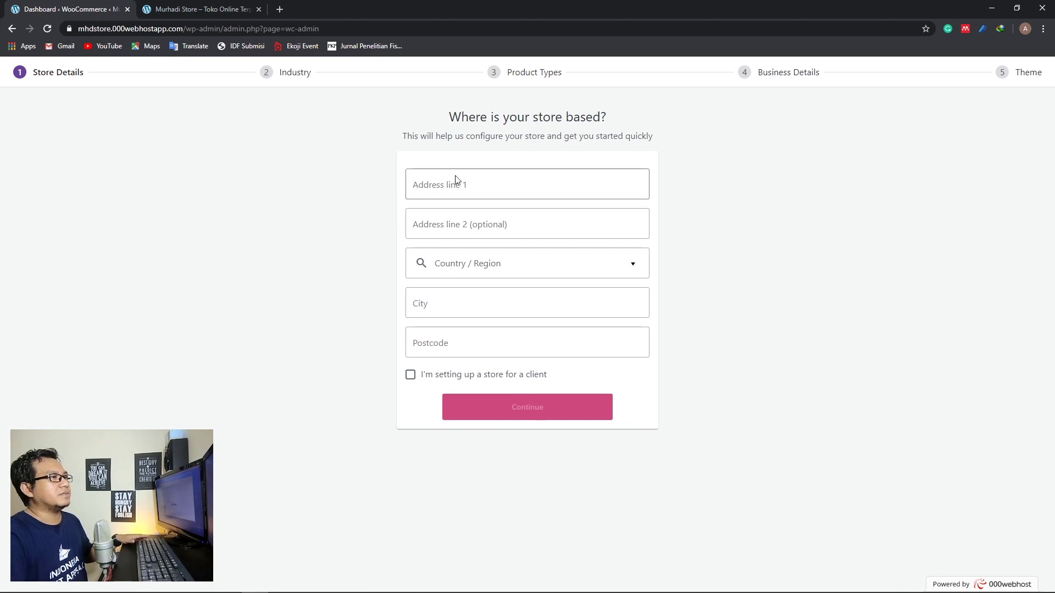
left_click(471, 182)
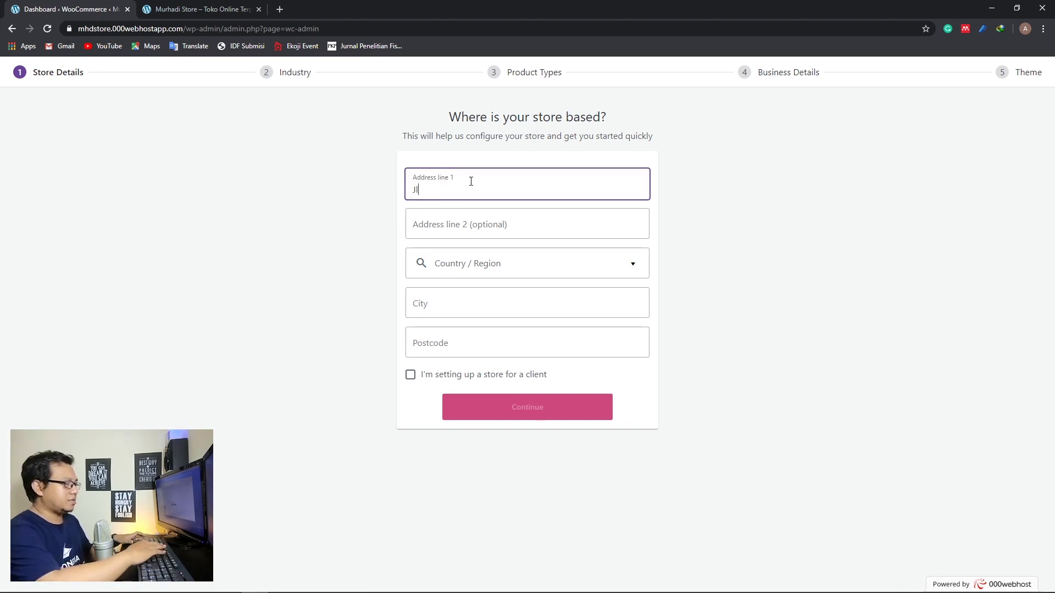
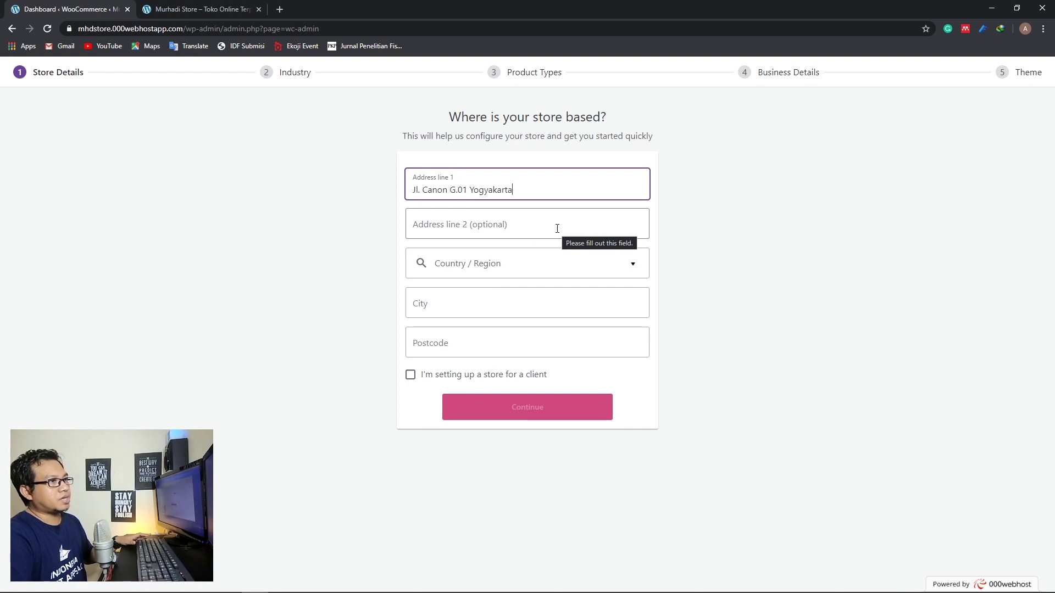
left_click(527, 266)
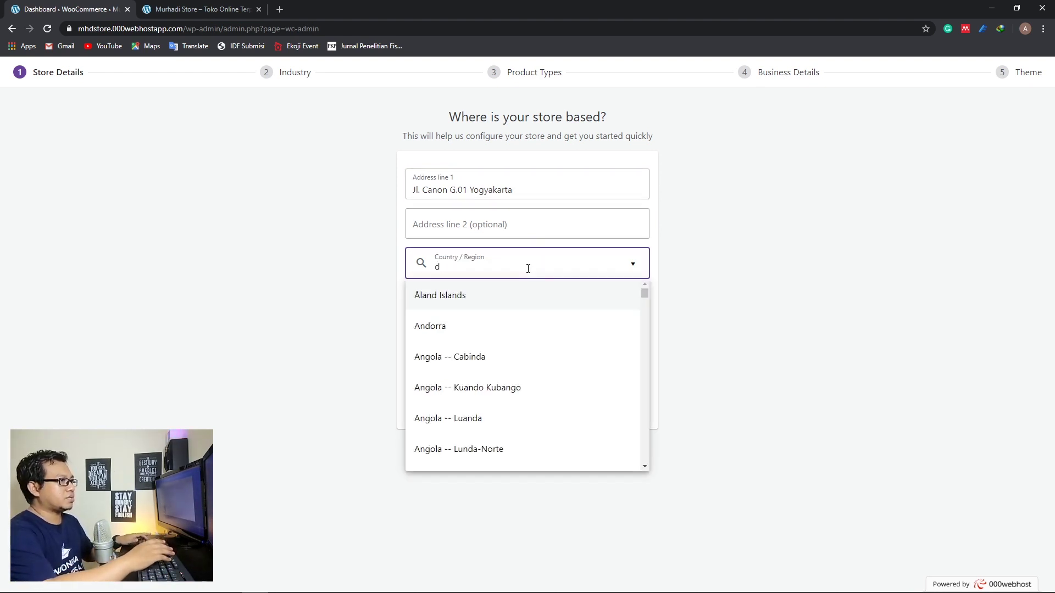
type("daer")
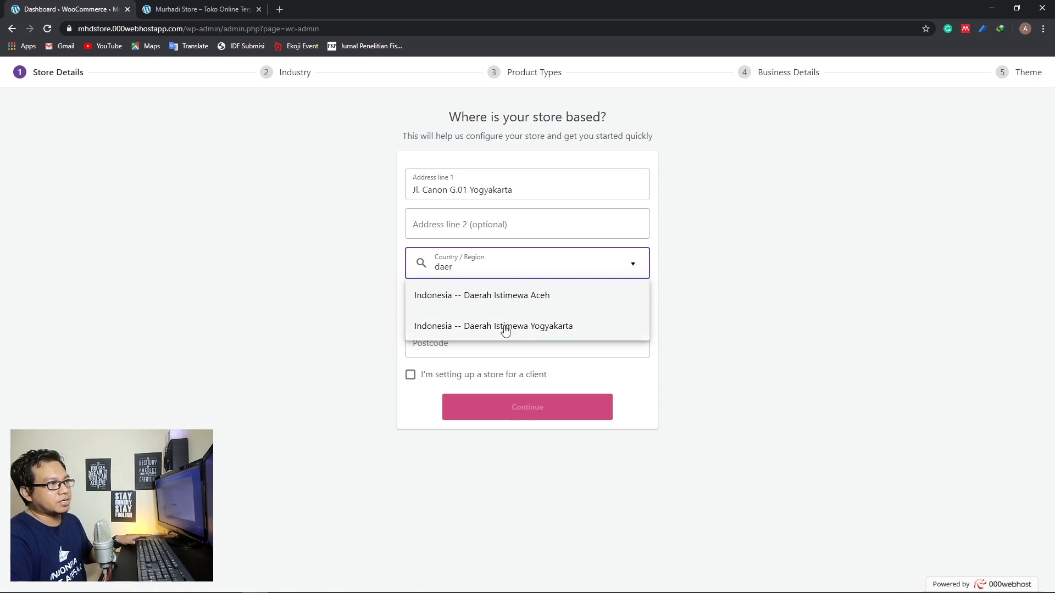
double_click(435, 269)
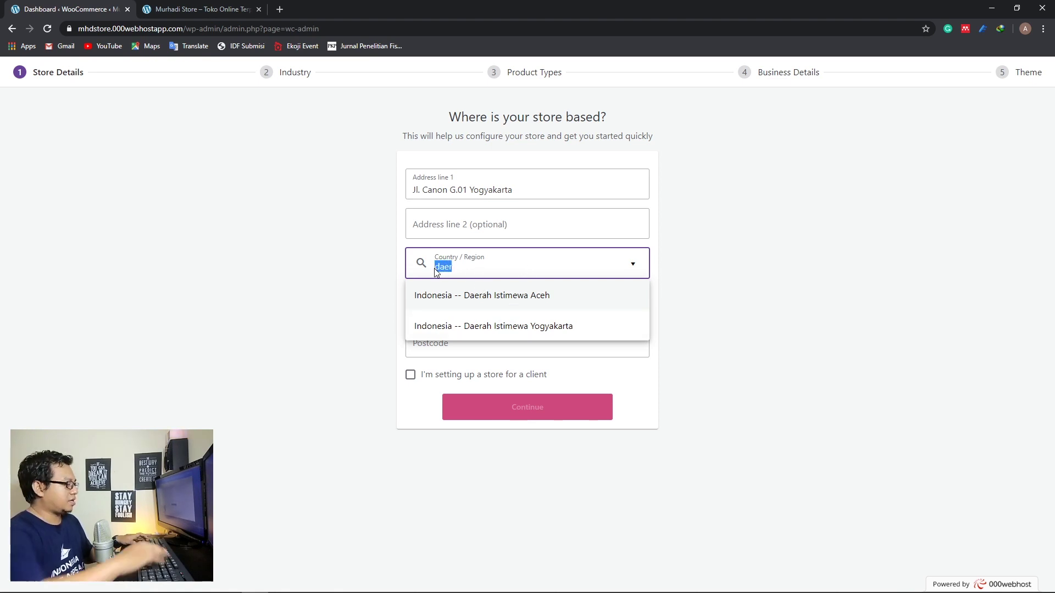
type("jaw")
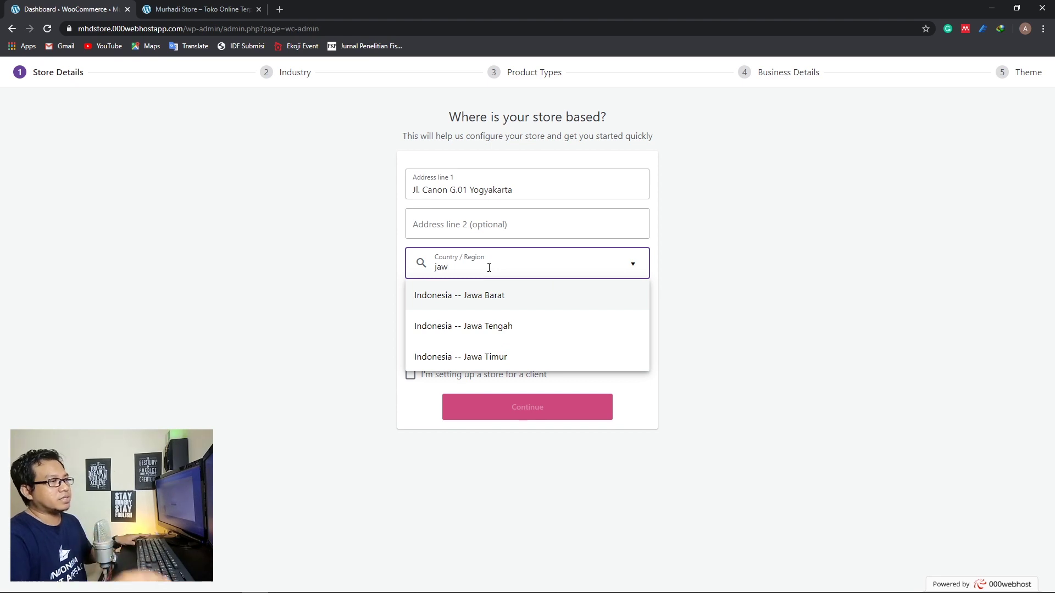
left_click_drag(489, 267, 412, 273)
type("daer")
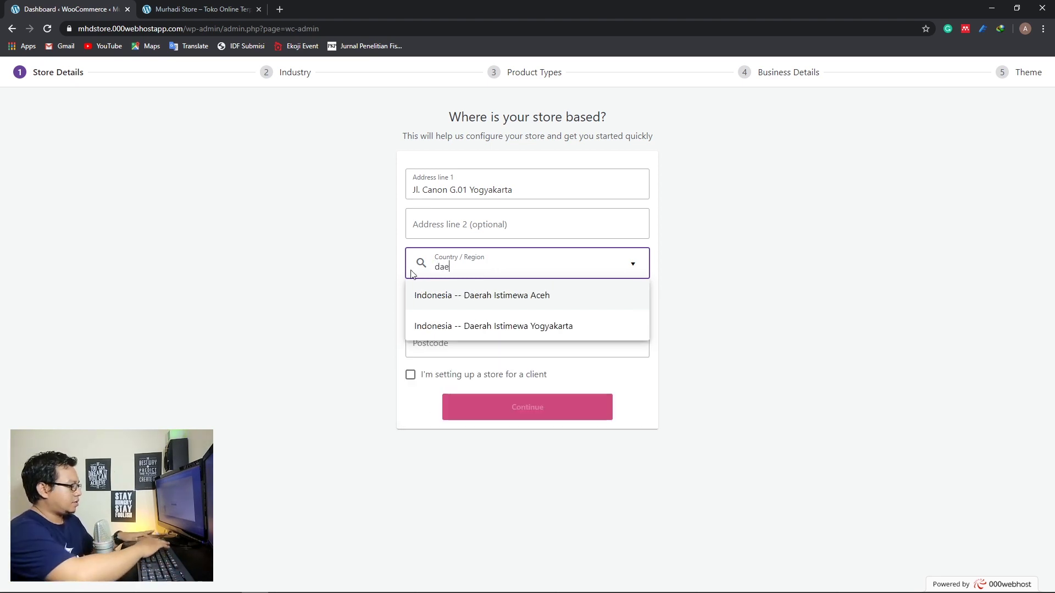
left_click(438, 325)
Enter city Sleman and postcode 55281, then submit the store address
left_click(468, 300)
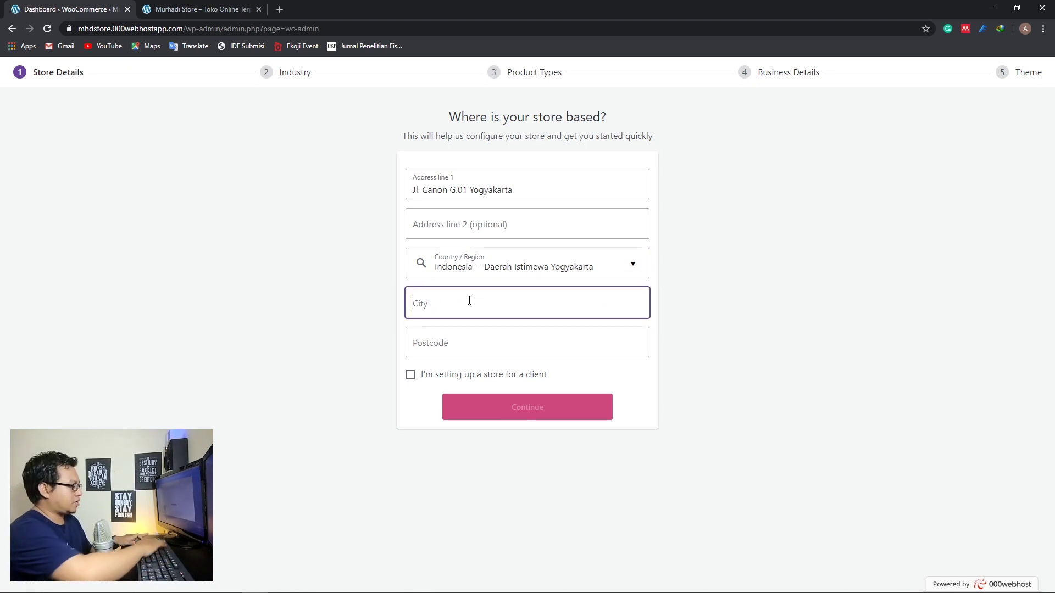
type("Sleman")
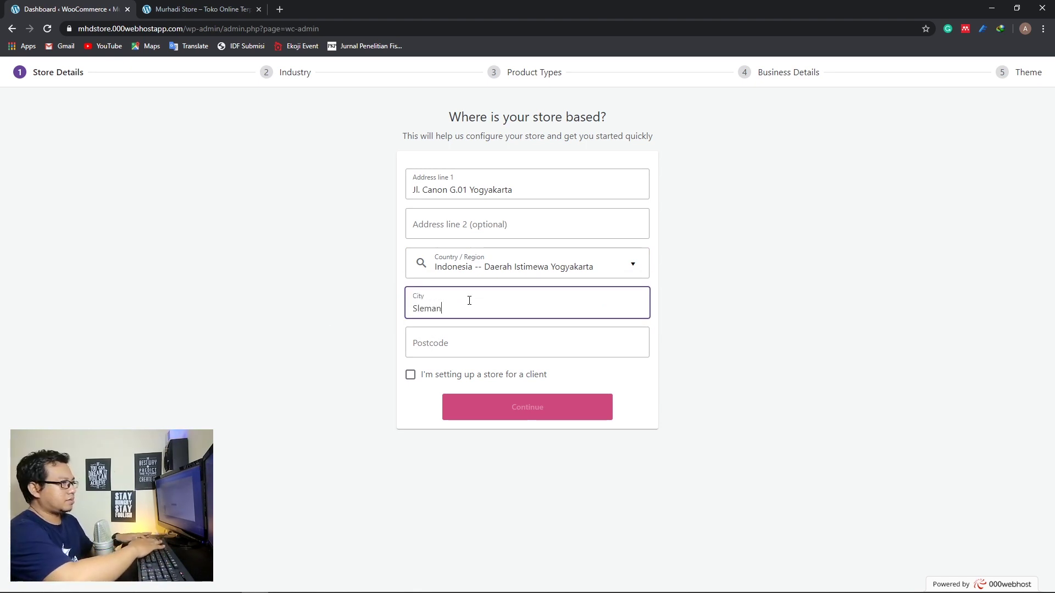
left_click(465, 347)
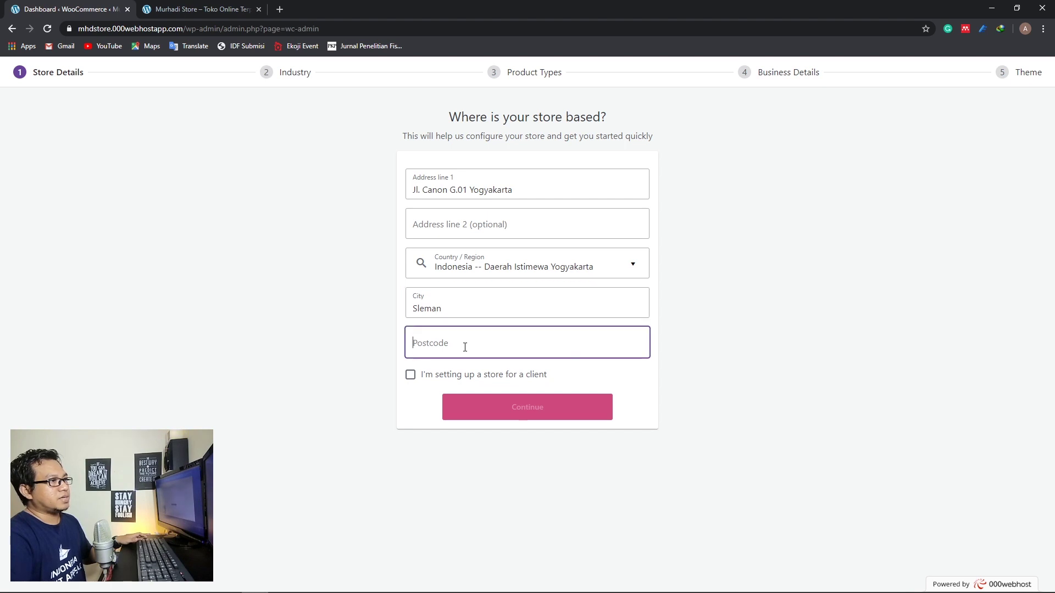
left_click(292, 323)
left_click(452, 339)
type("55281")
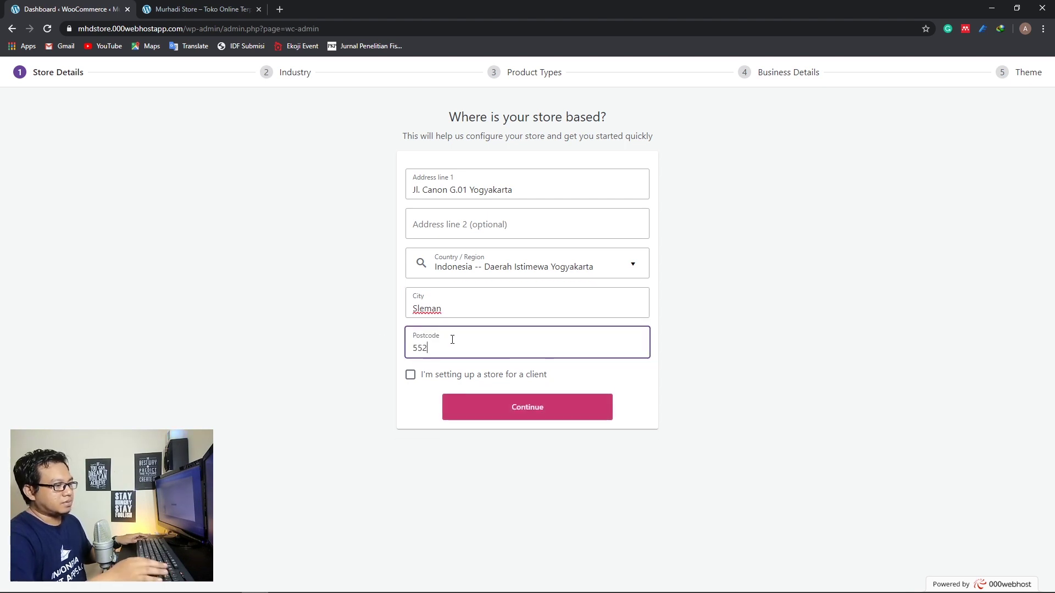
left_click(351, 330)
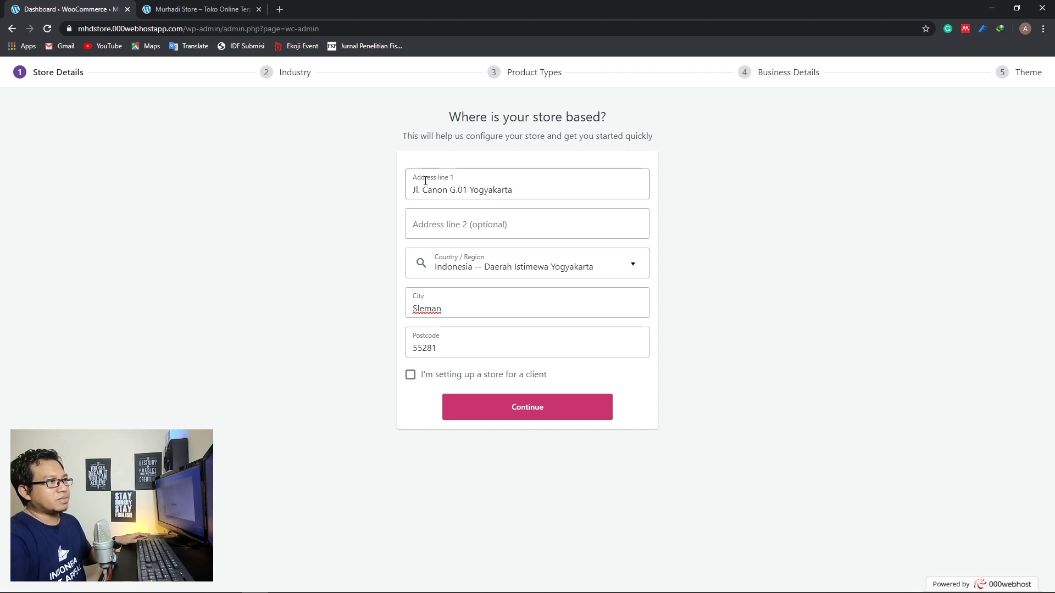
left_click(514, 417)
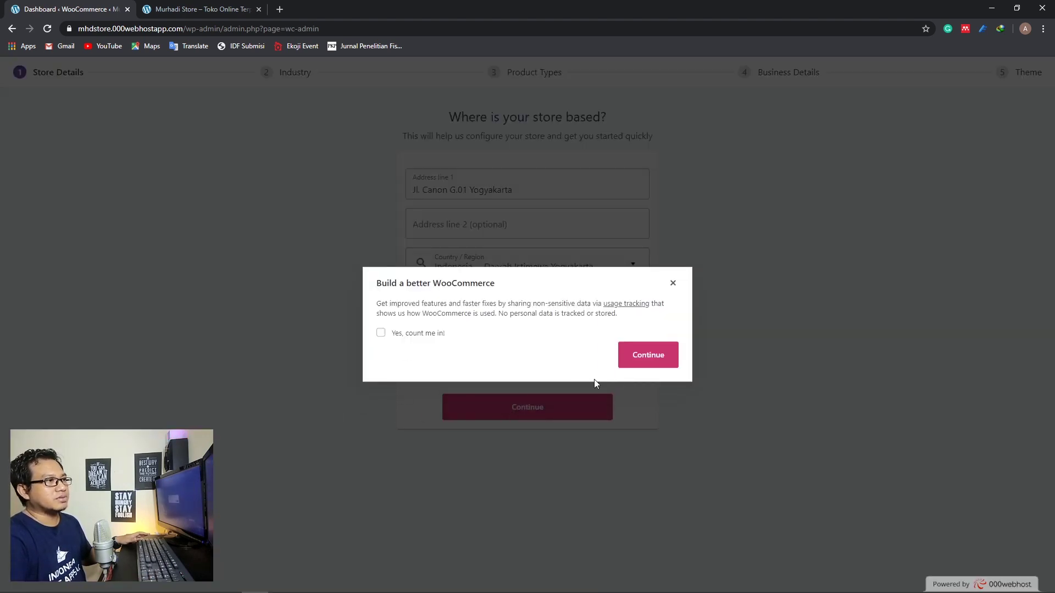
Continue past the Build a better WooCommerce prompt without opting in to tracking
left_click(640, 362)
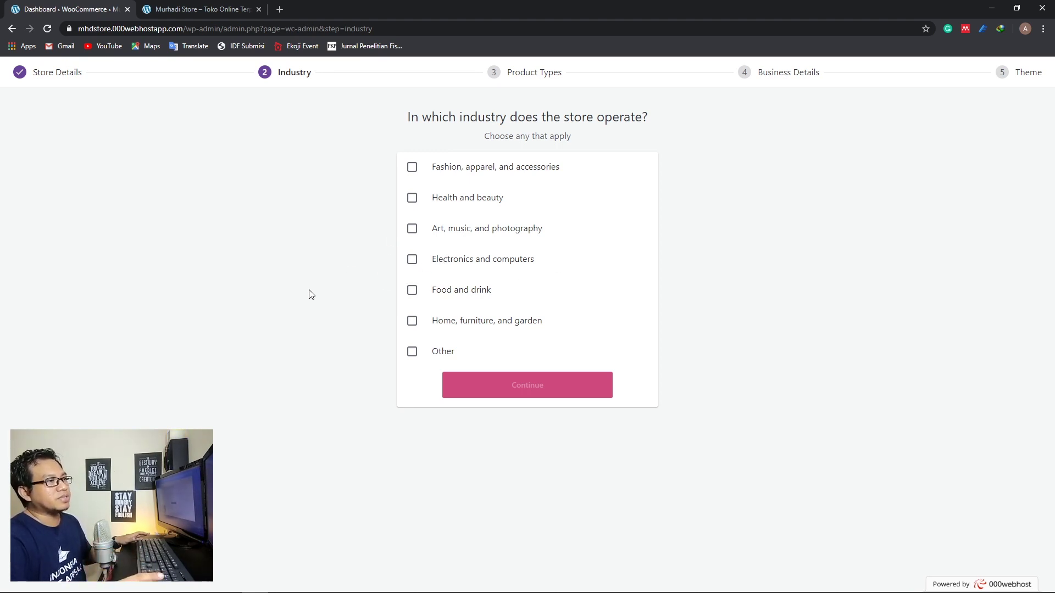
Select Electronics and computers as the industry, untick Other, and continue
left_click(412, 352)
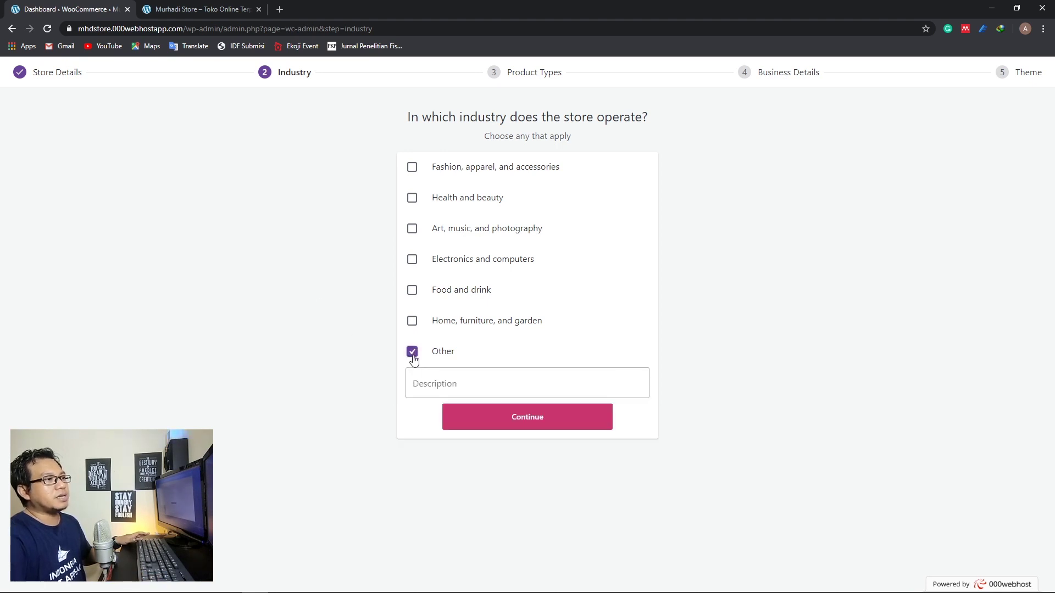
left_click(473, 383)
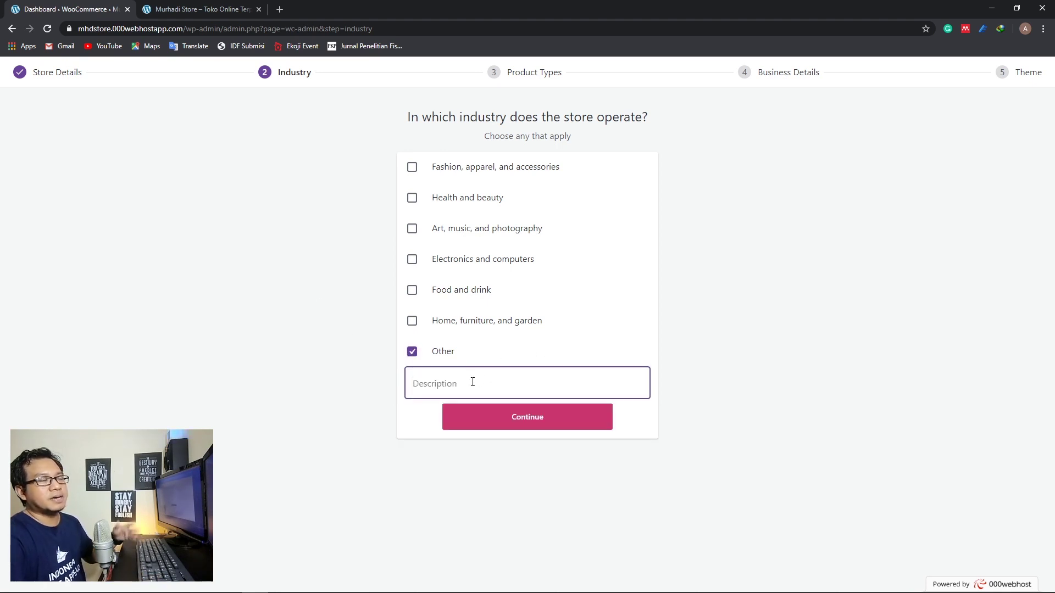
left_click(412, 258)
left_click(412, 352)
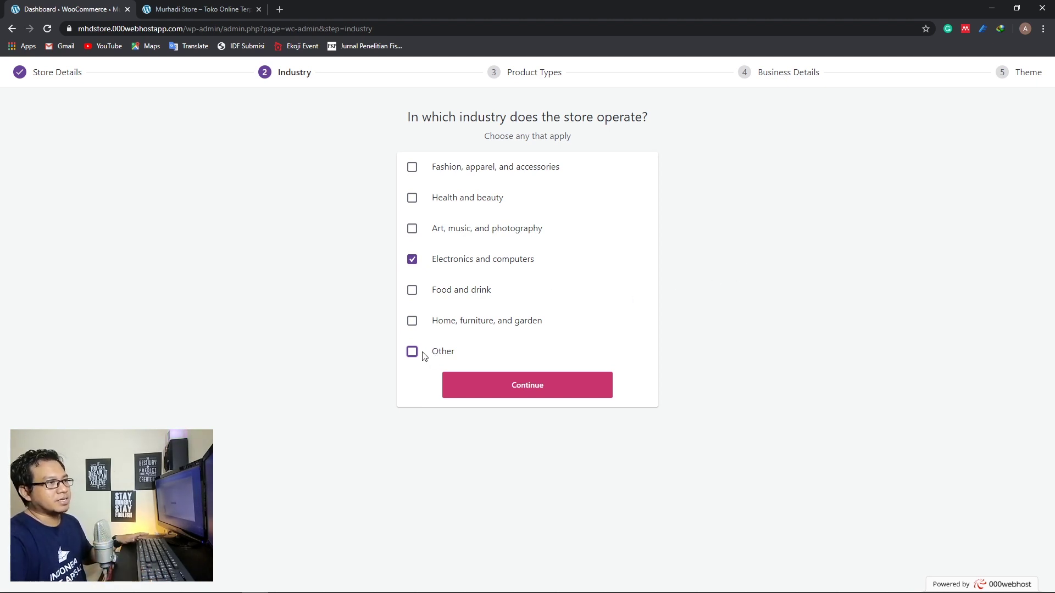
left_click(482, 391)
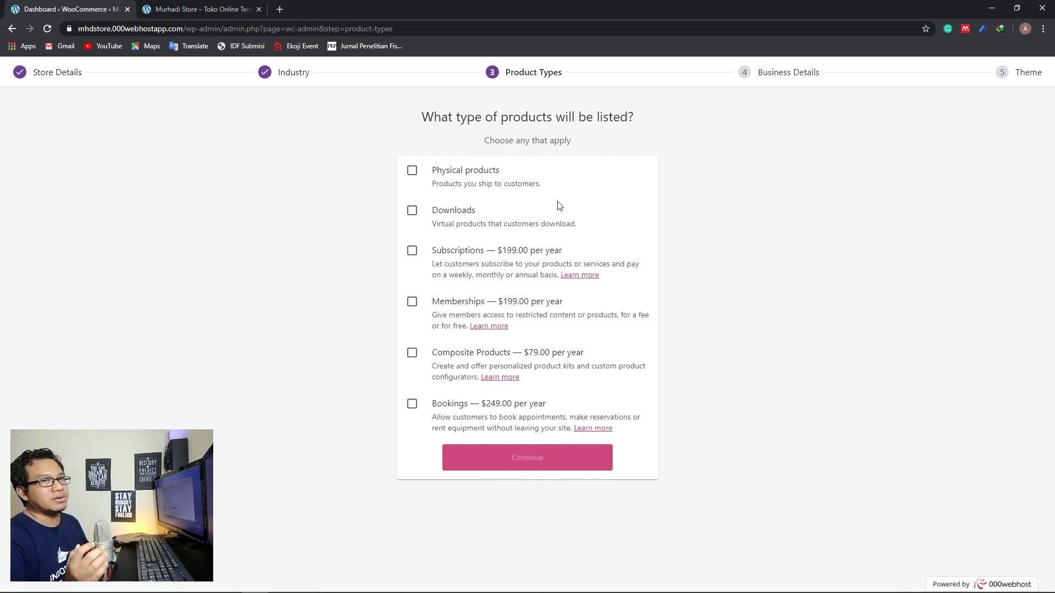
Tick Physical products and Downloads as the store's product types
left_click(412, 171)
left_click(412, 212)
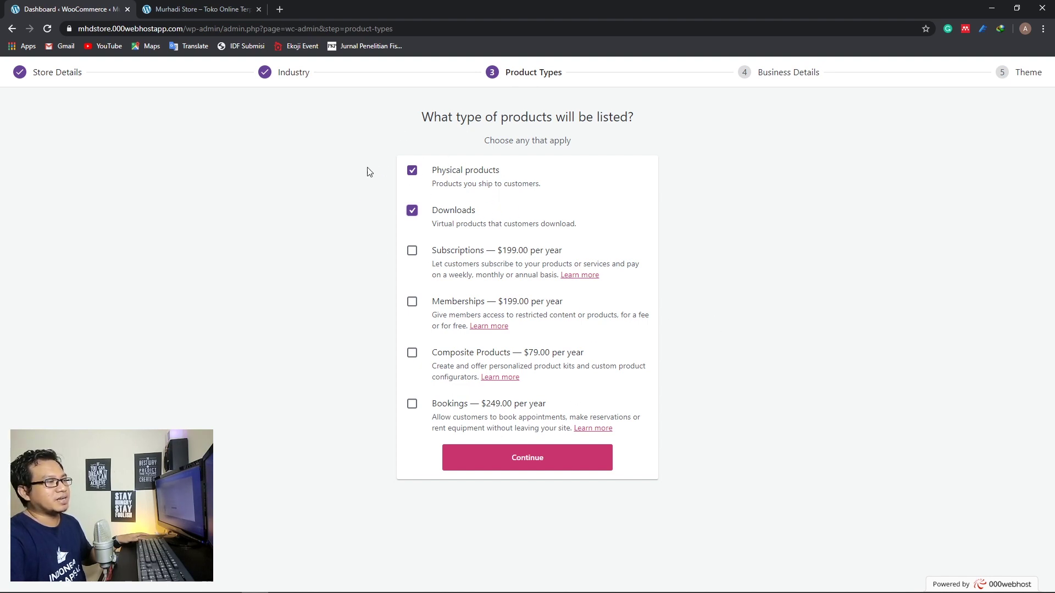
In Business Details, choose 1 - 10 products and No for selling elsewhere
left_click(497, 466)
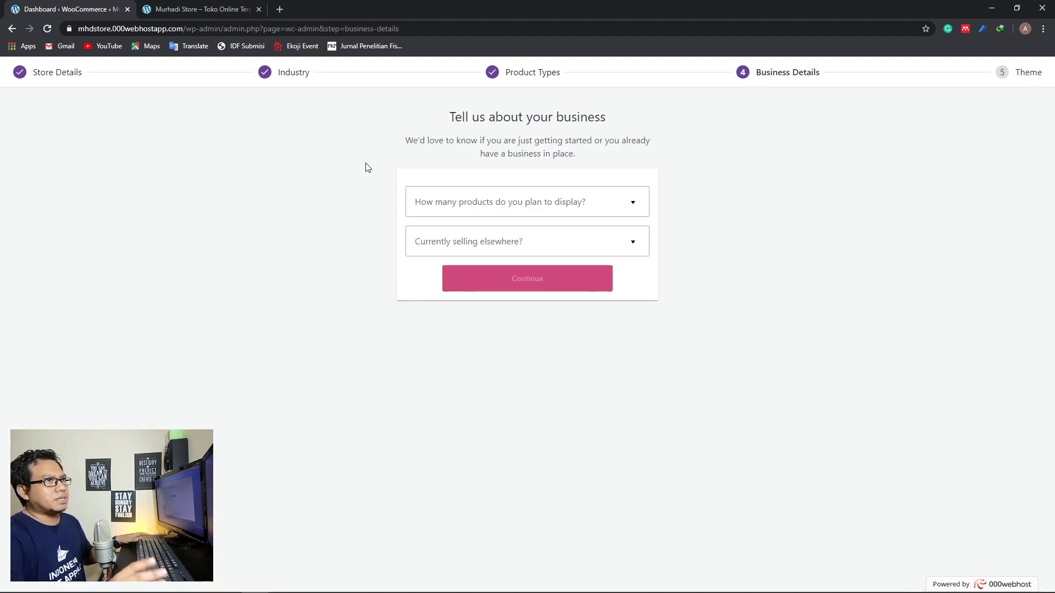
left_click(494, 215)
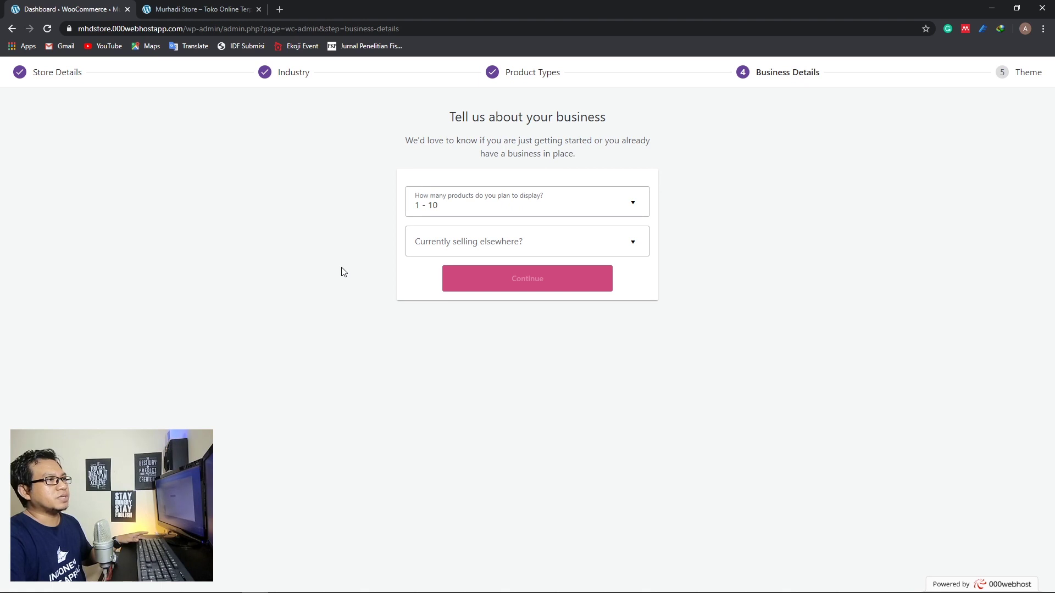
left_click(431, 251)
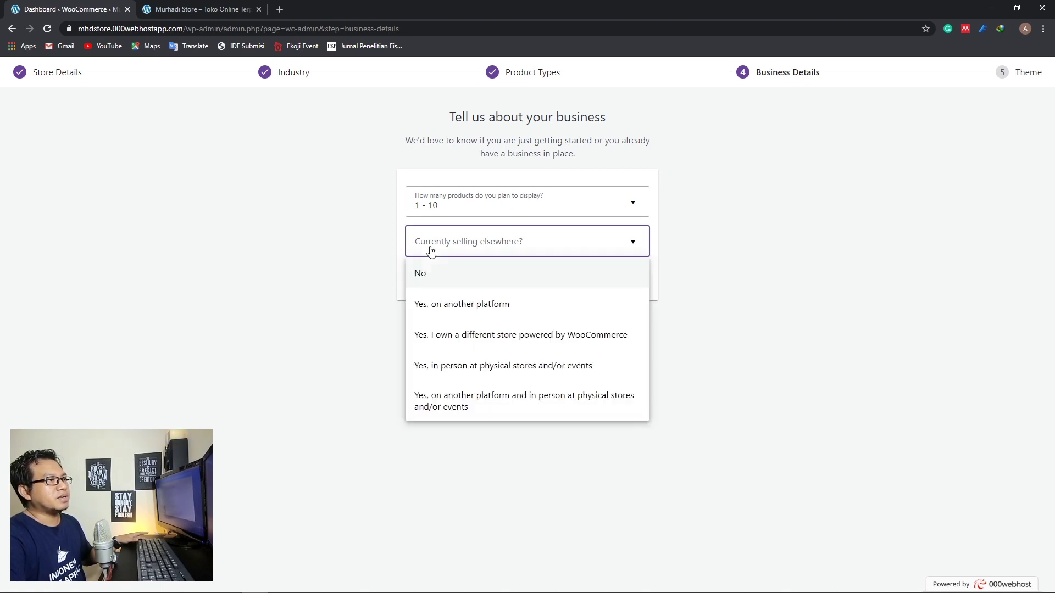
left_click(437, 310)
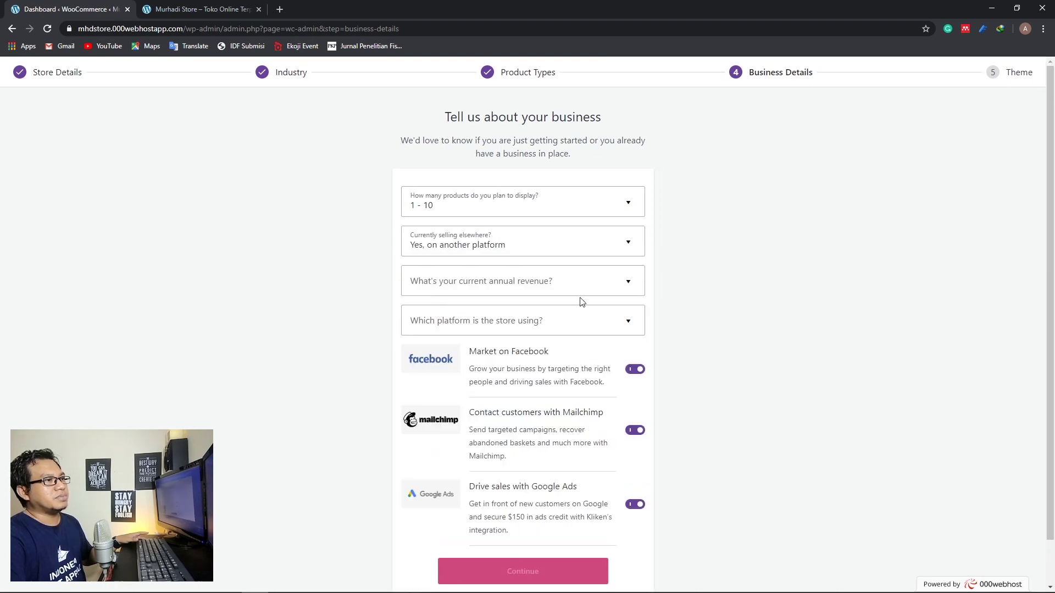
left_click(483, 248)
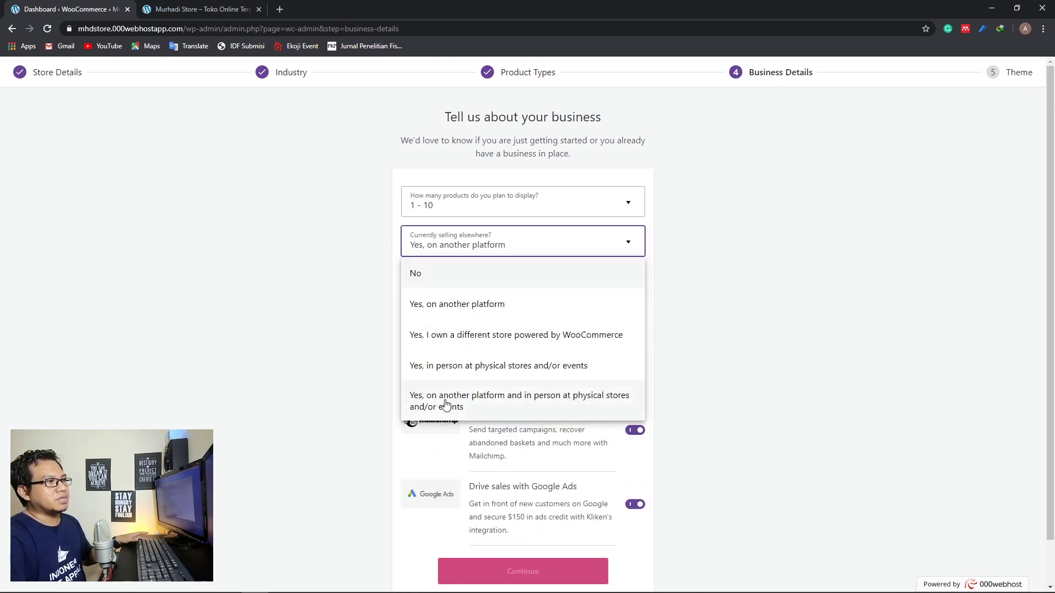
left_click(434, 282)
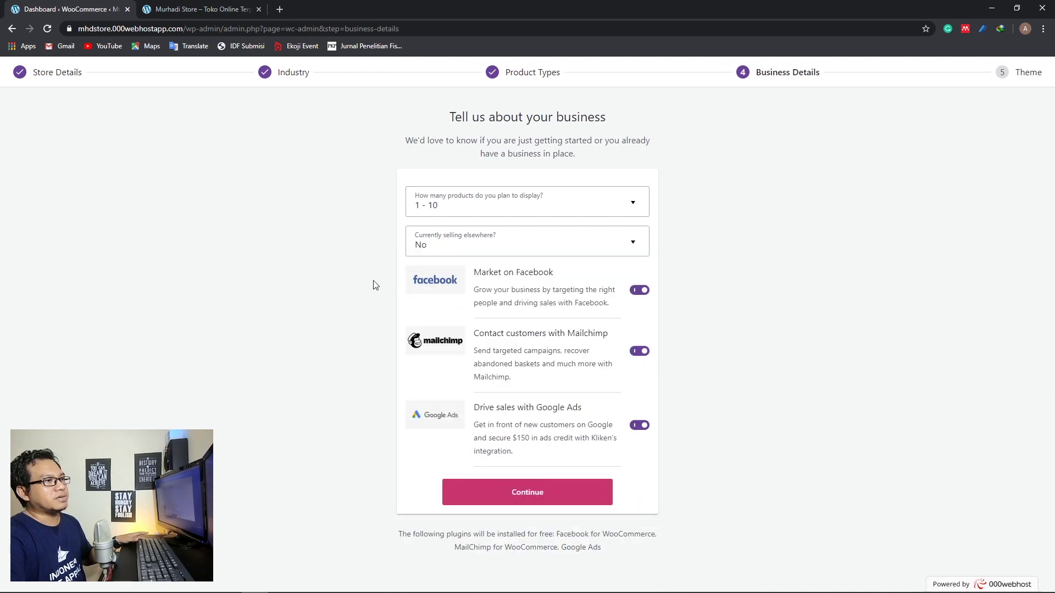
Switch off the Facebook, Mailchimp and Google Ads plugin toggles and continue
left_click(639, 290)
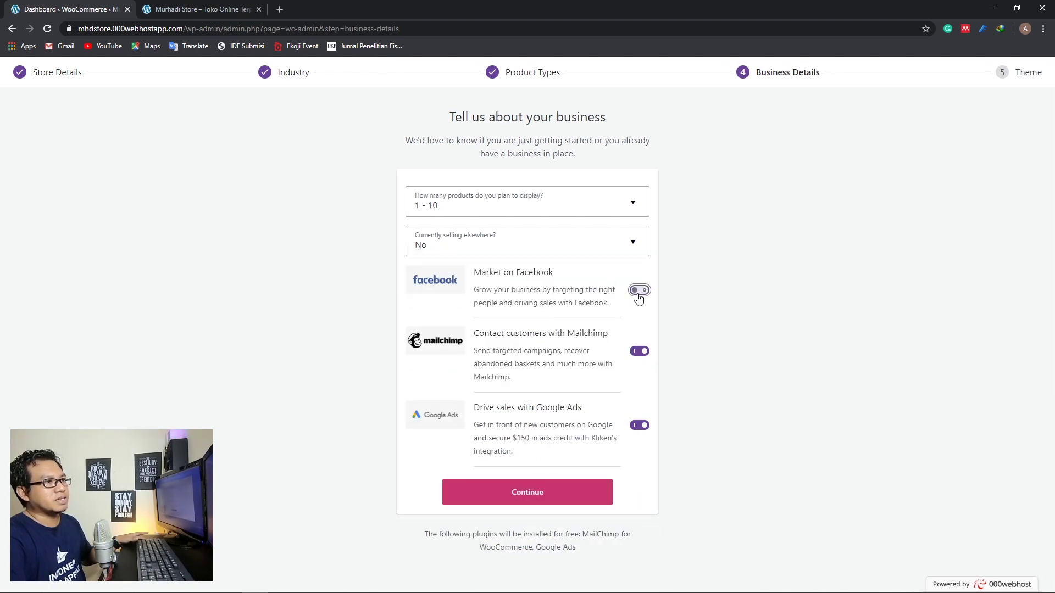
left_click(638, 351)
left_click(639, 425)
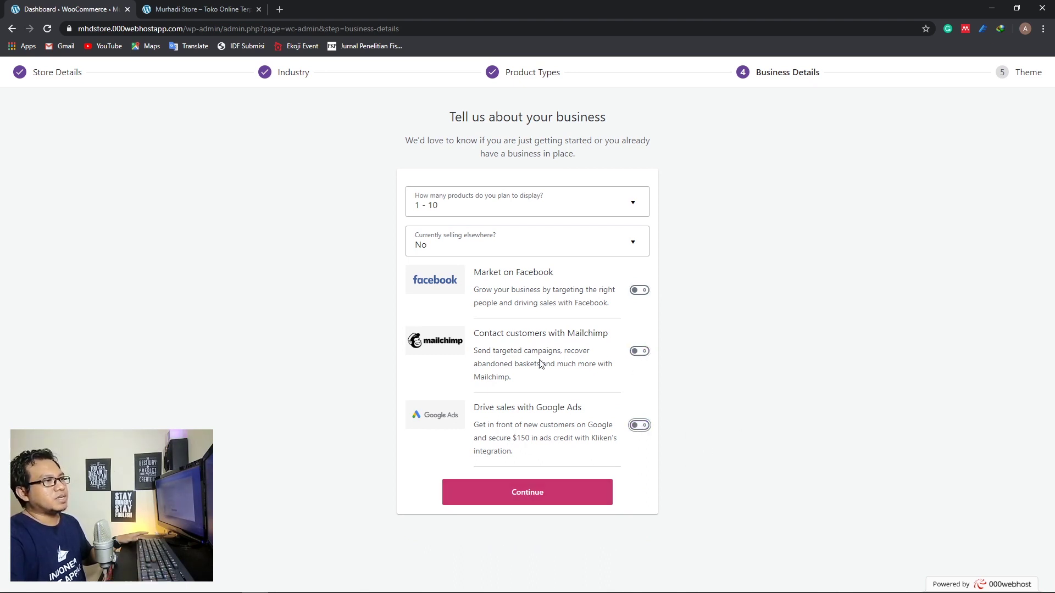
left_click(512, 496)
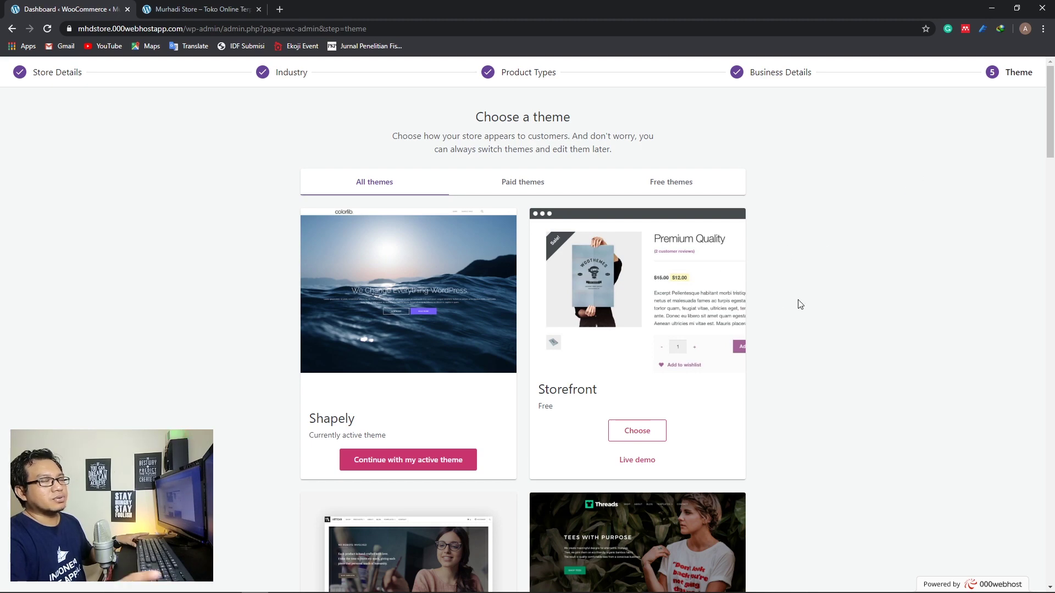
Compare the All, Paid and Free theme lists, then choose the free Storefront theme
left_click(219, 9)
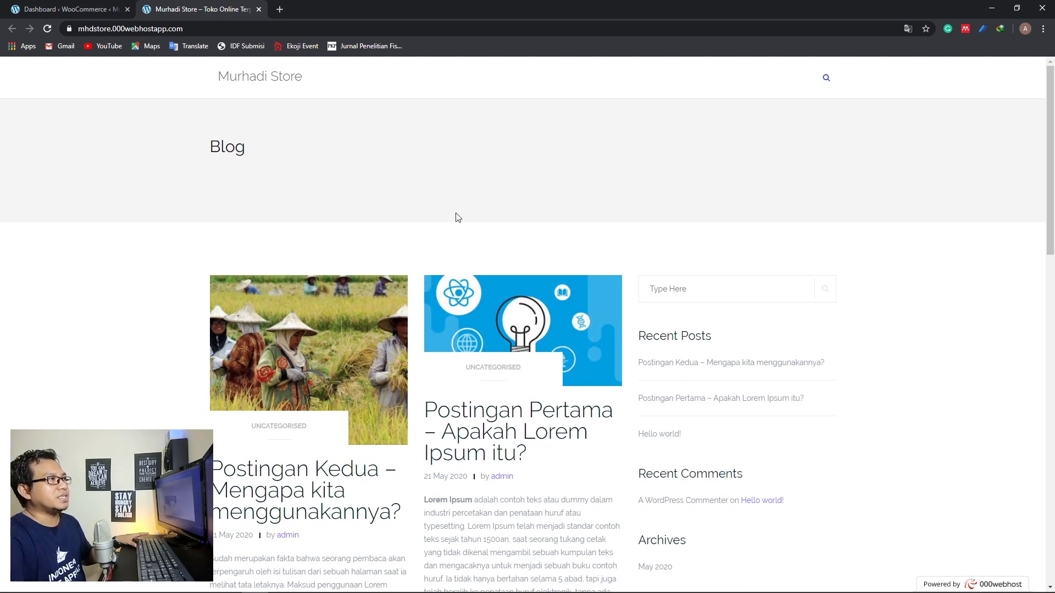
left_click(52, 10)
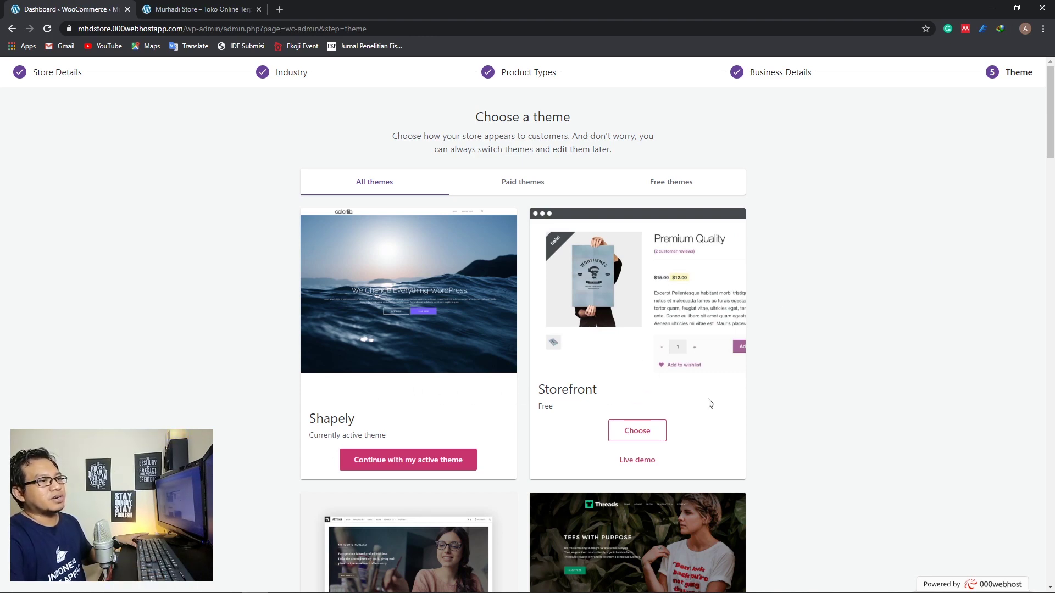
scroll(753, 317, "down", 3)
scroll(756, 304, "up", 3)
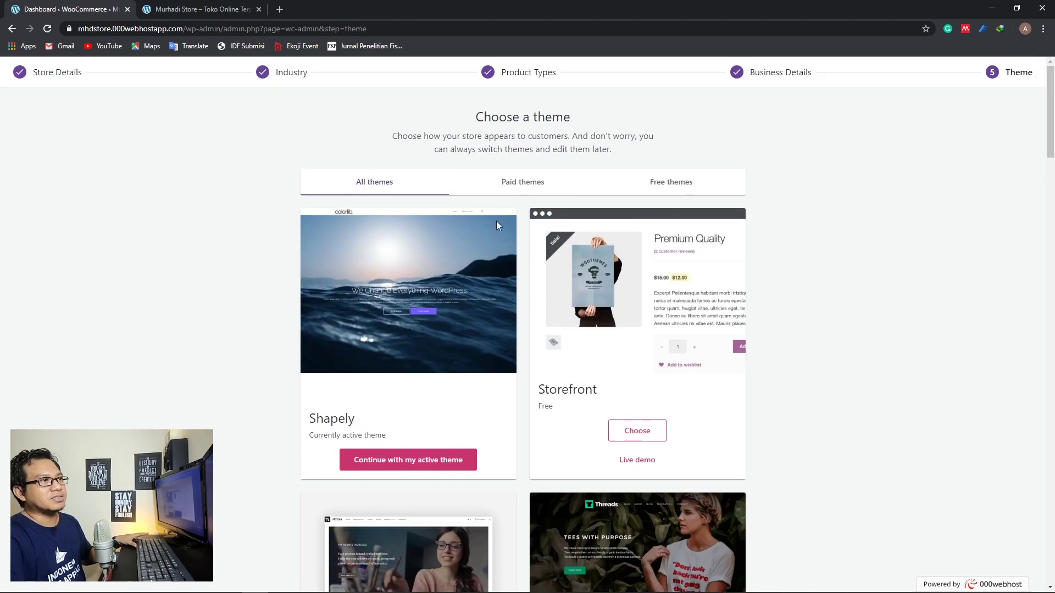
left_click(696, 189)
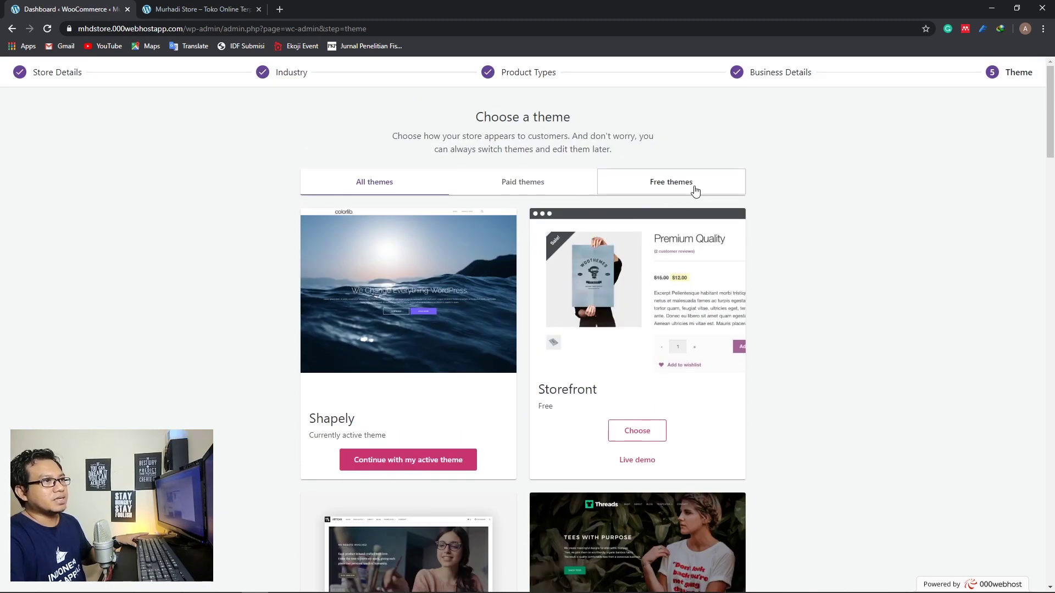
left_click(509, 185)
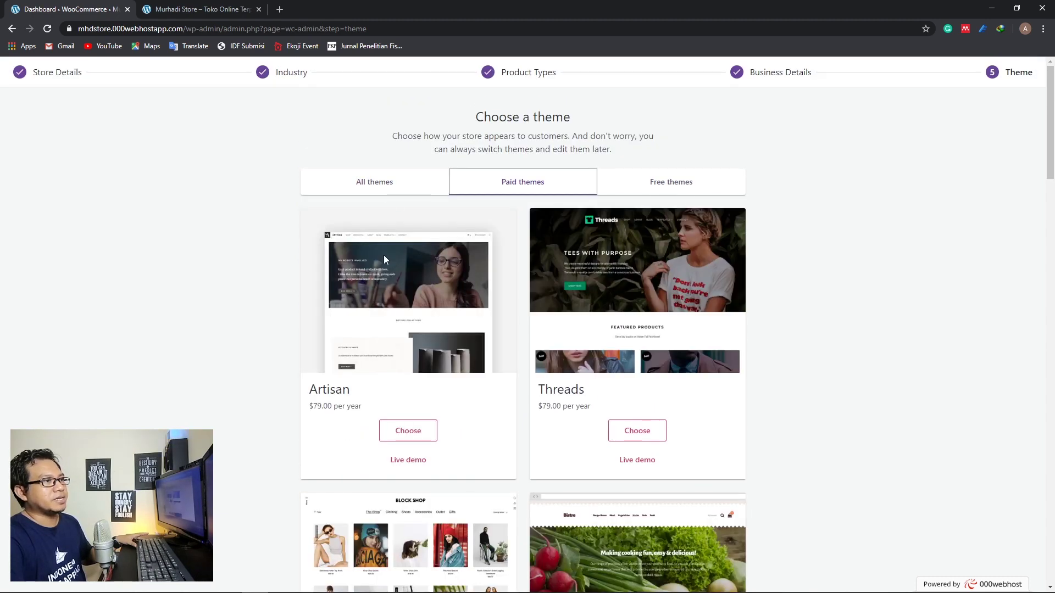
left_click(415, 190)
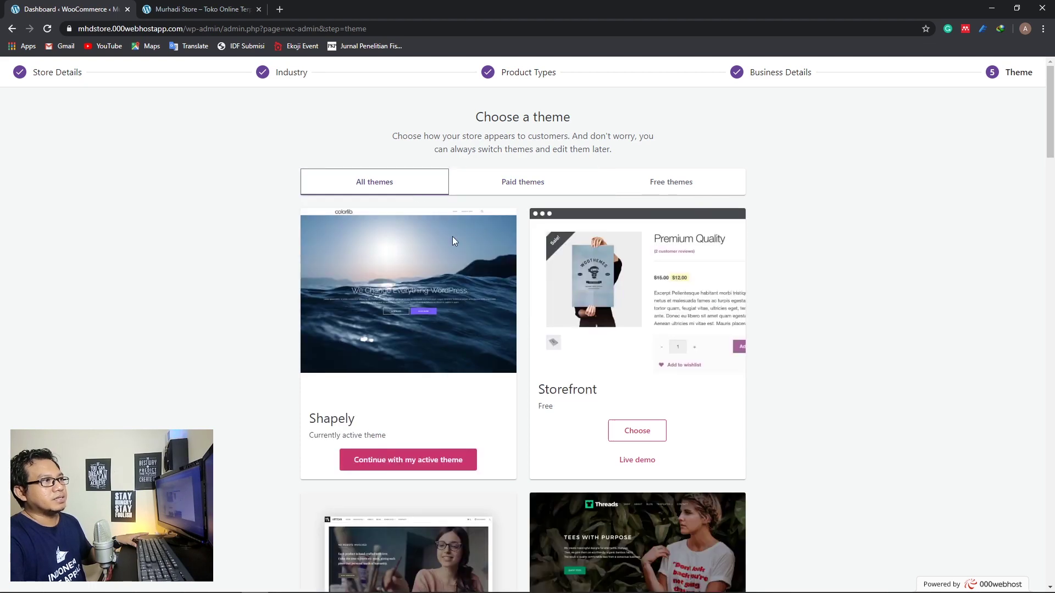
left_click(656, 182)
left_click(398, 189)
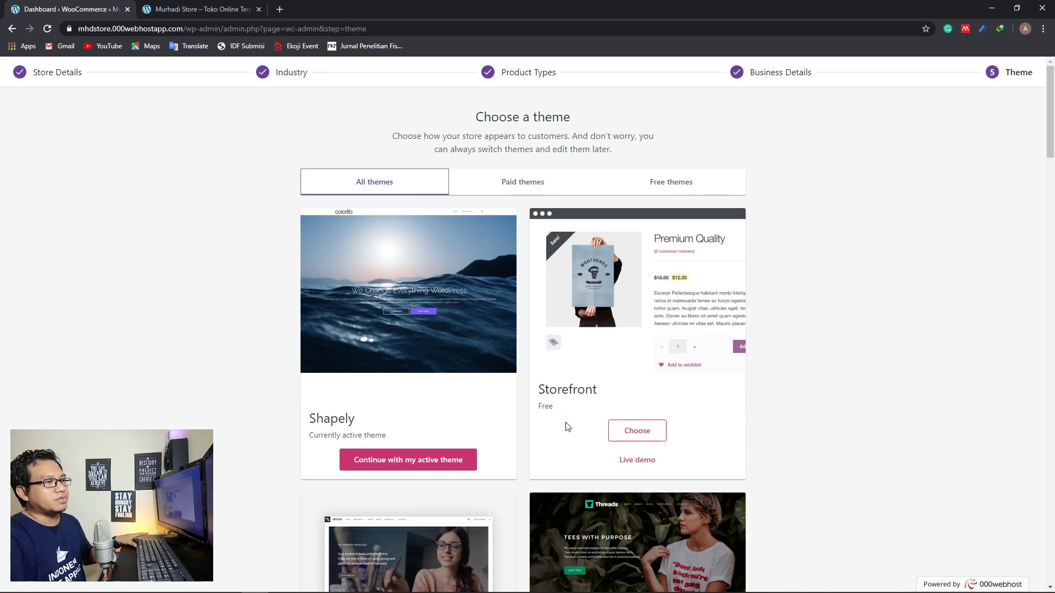
left_click(632, 439)
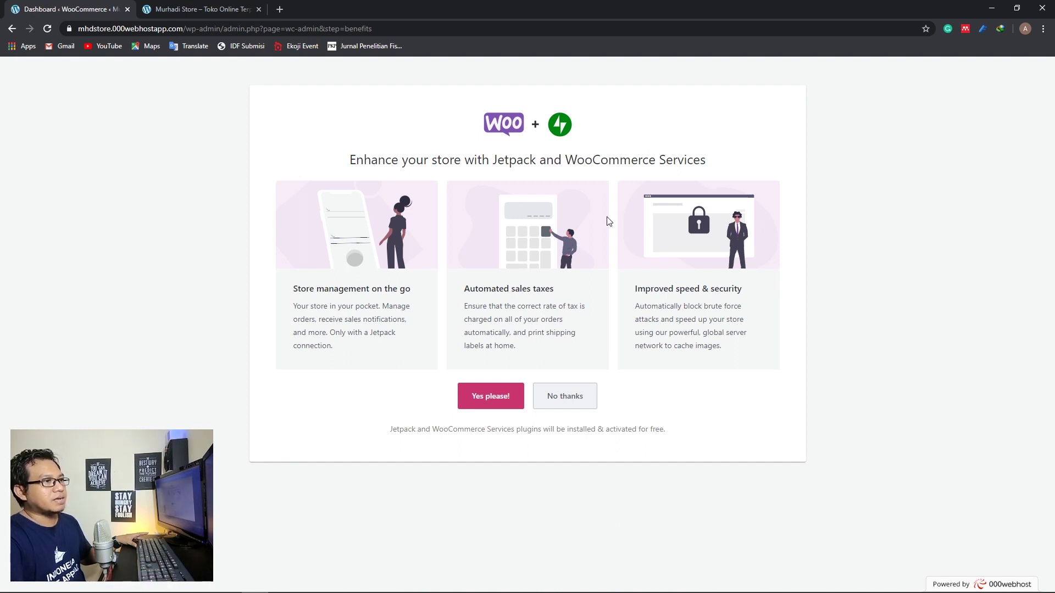
Skip the Jetpack add-ons, close the Woo hoo message, and reload the store front in Storefront
left_click(567, 397)
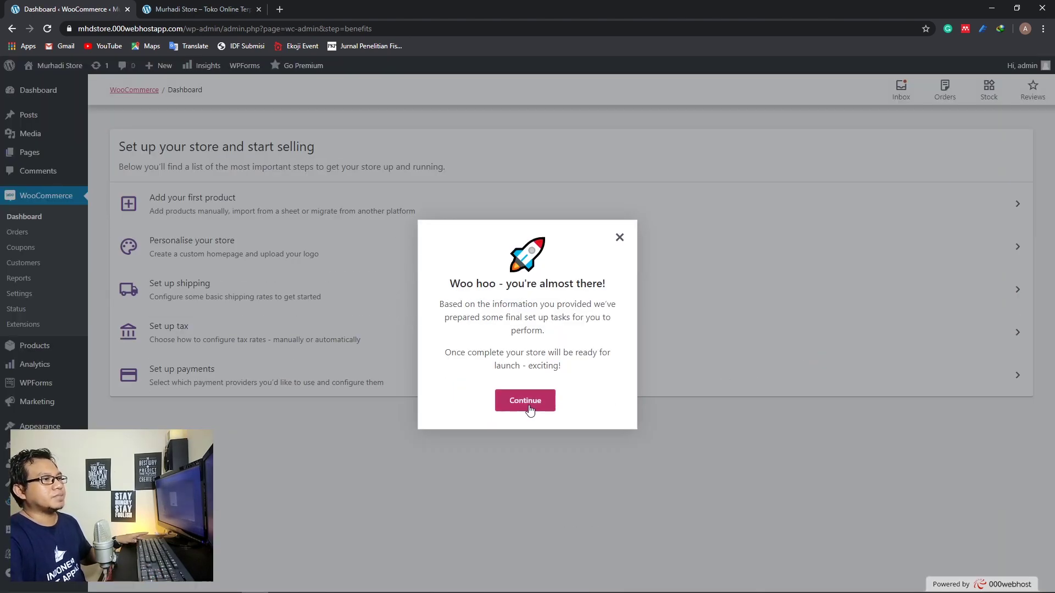
left_click(525, 400)
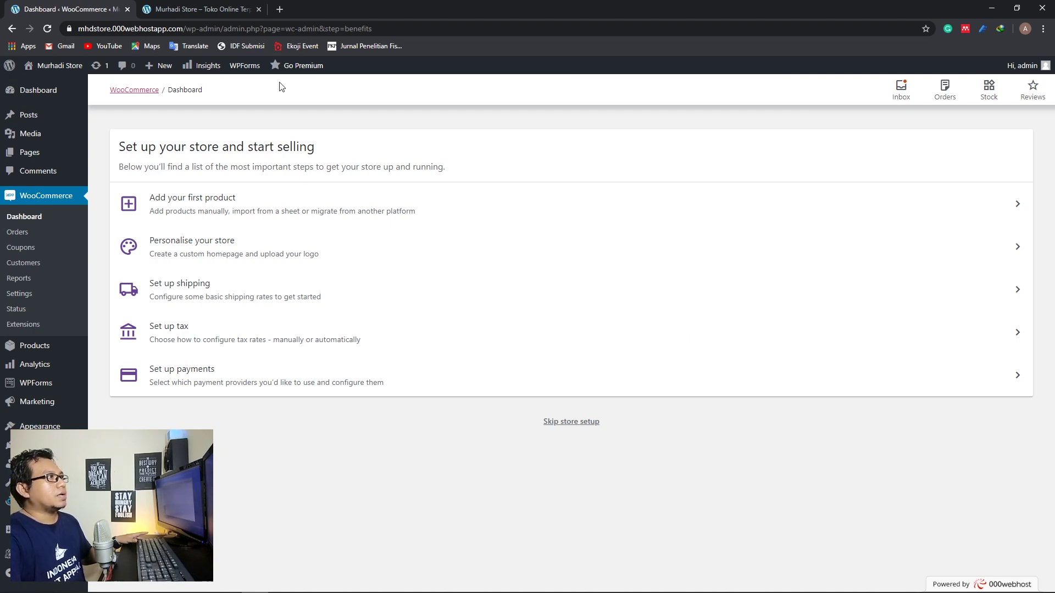
left_click(220, 8)
left_click(45, 31)
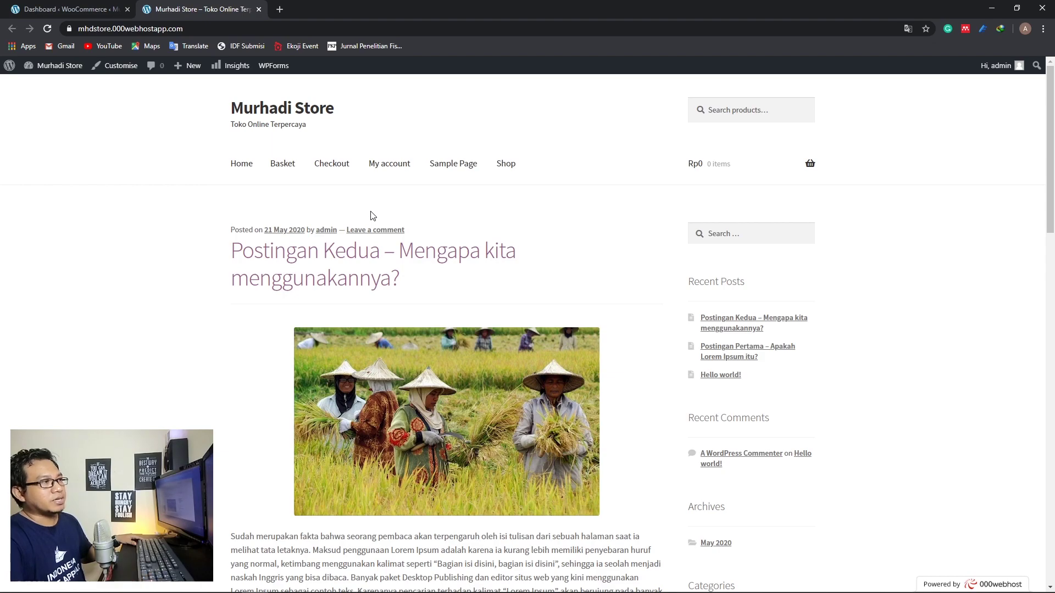
scroll(307, 202, "down", 15)
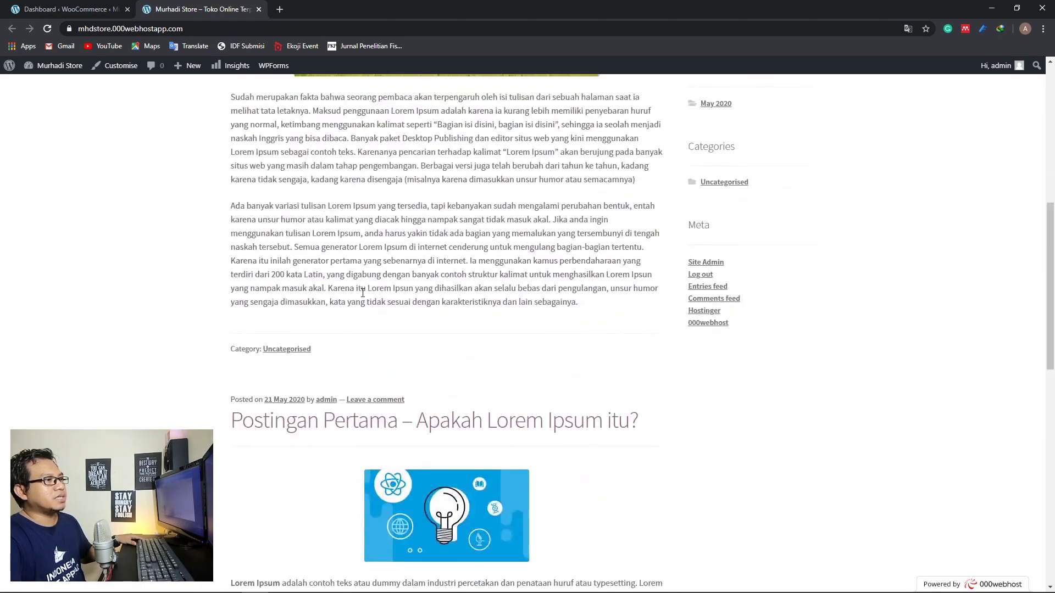
scroll(362, 293, "down", 7)
scroll(363, 295, "up", 20)
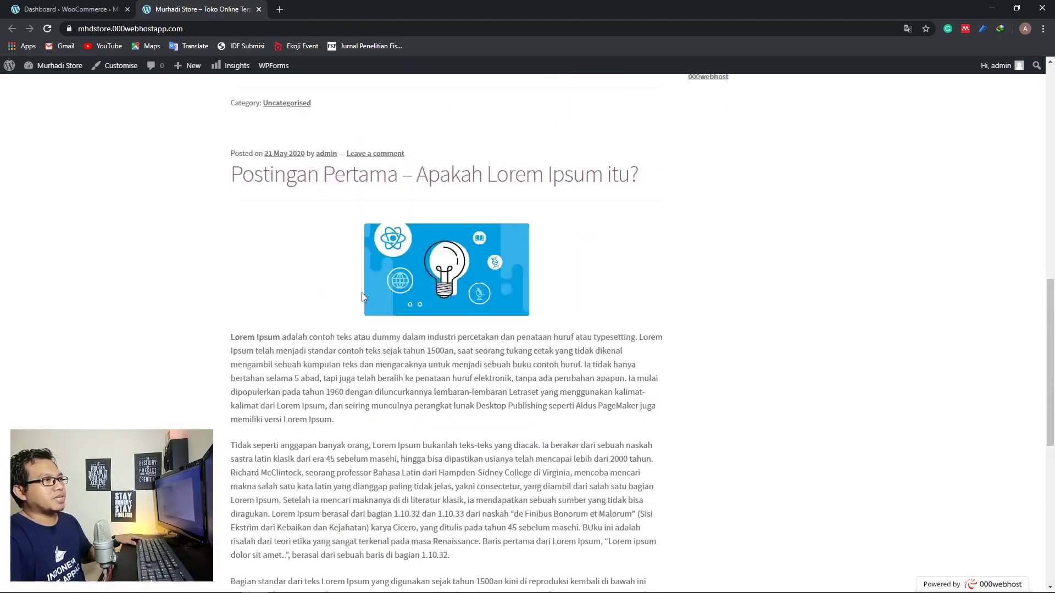
scroll(364, 297, "up", 3)
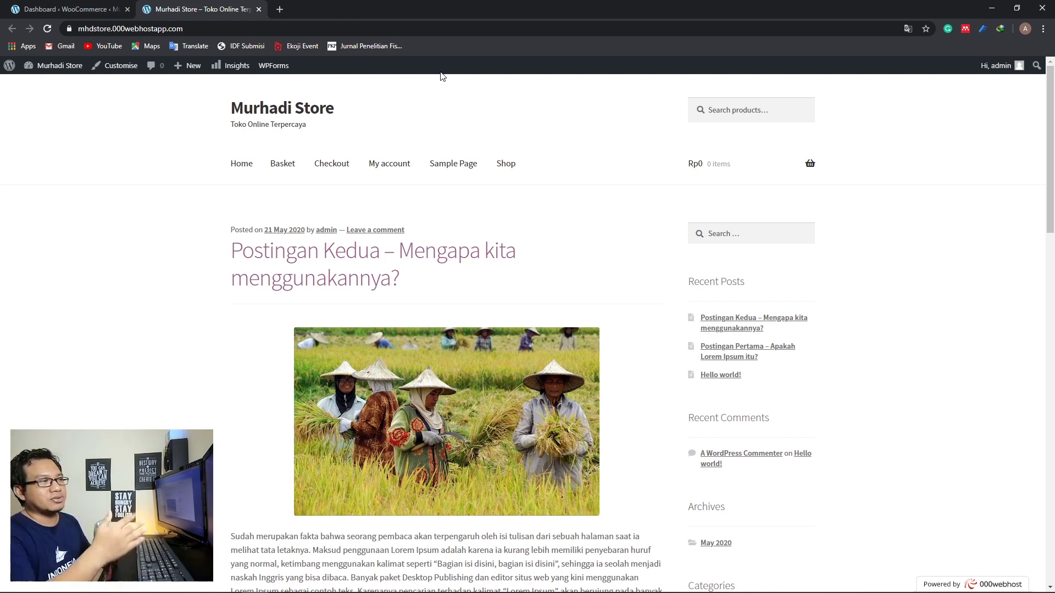
Open Appearance > Themes, dismiss the Limited Time Offer banner, and compare with the store front
left_click(77, 5)
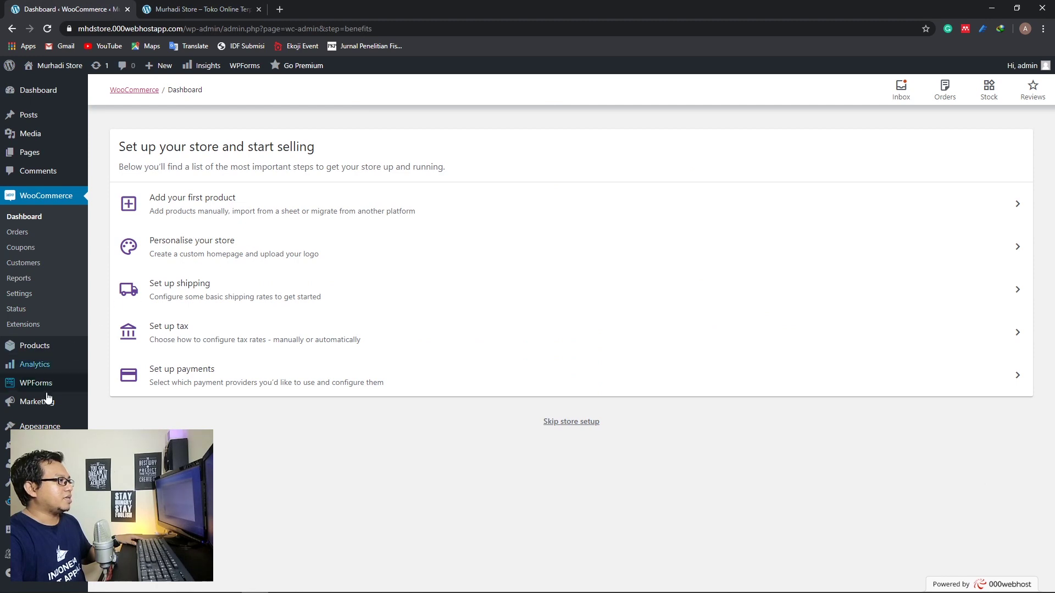
mouse_move(39, 426)
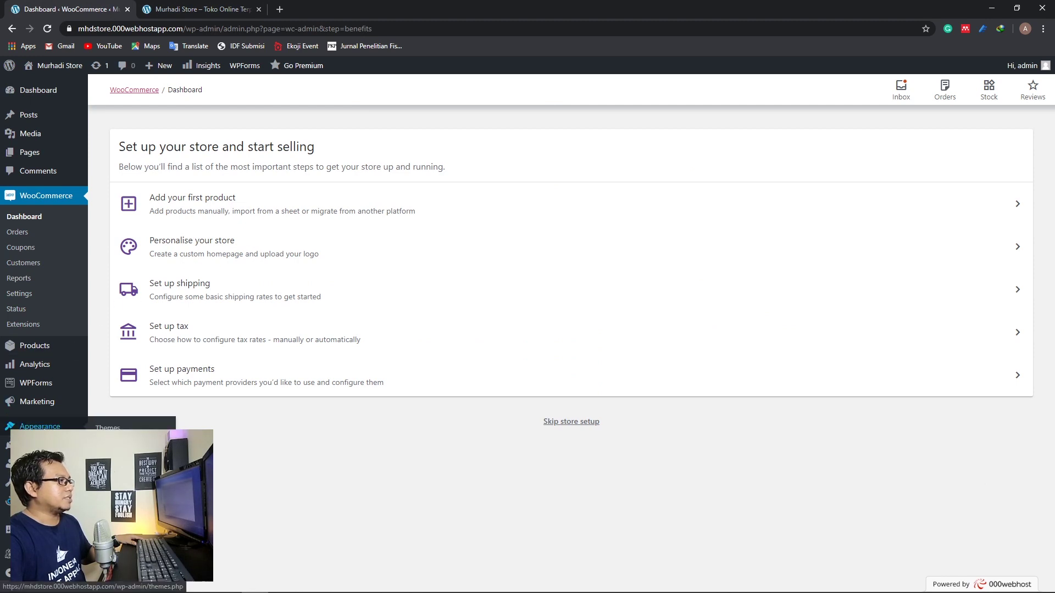
left_click(107, 430)
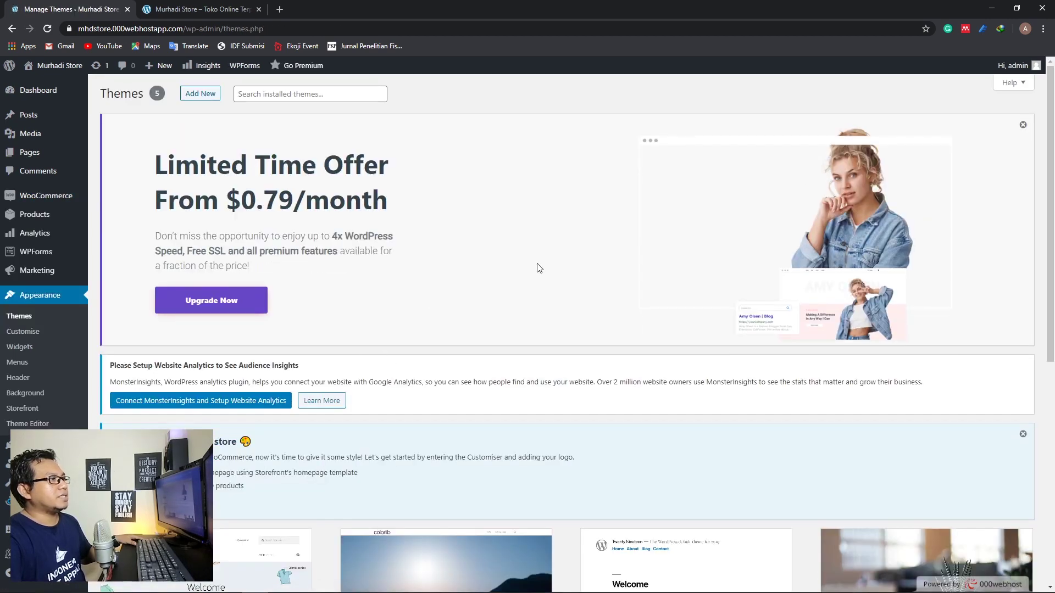
left_click(1022, 124)
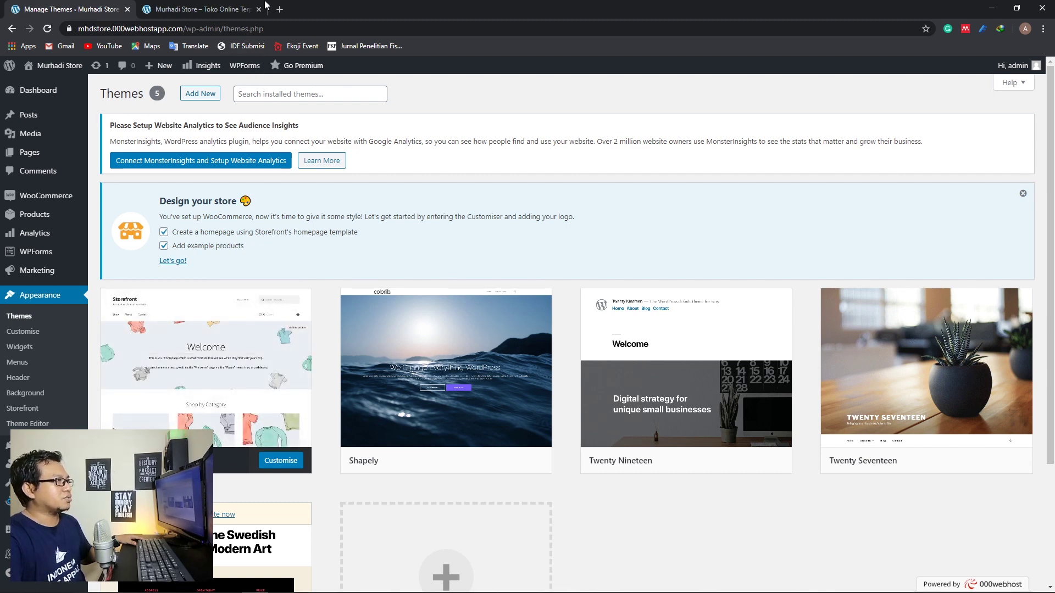
left_click(216, 11)
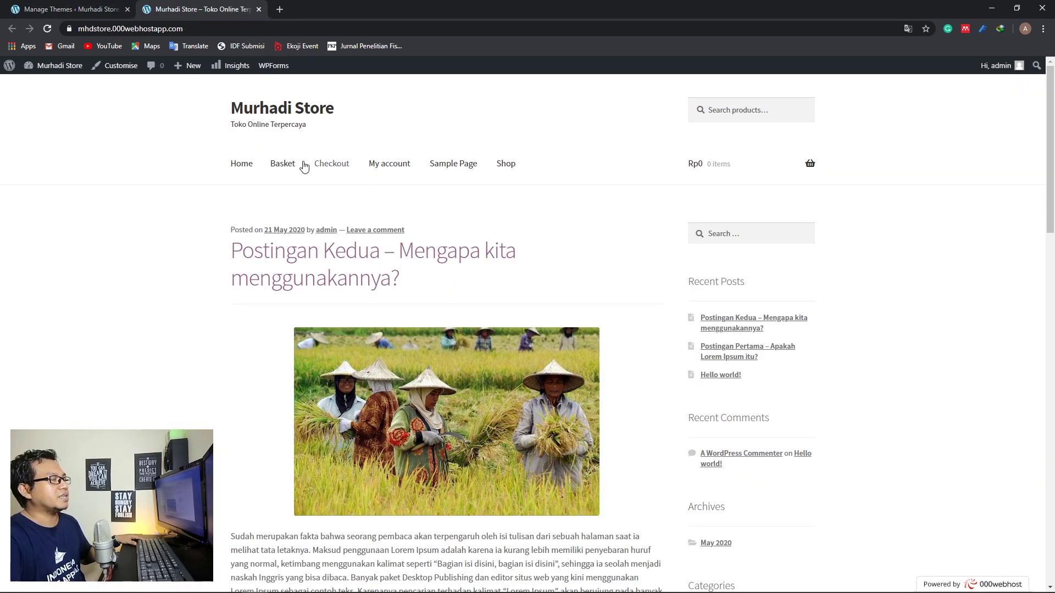
left_click(94, 13)
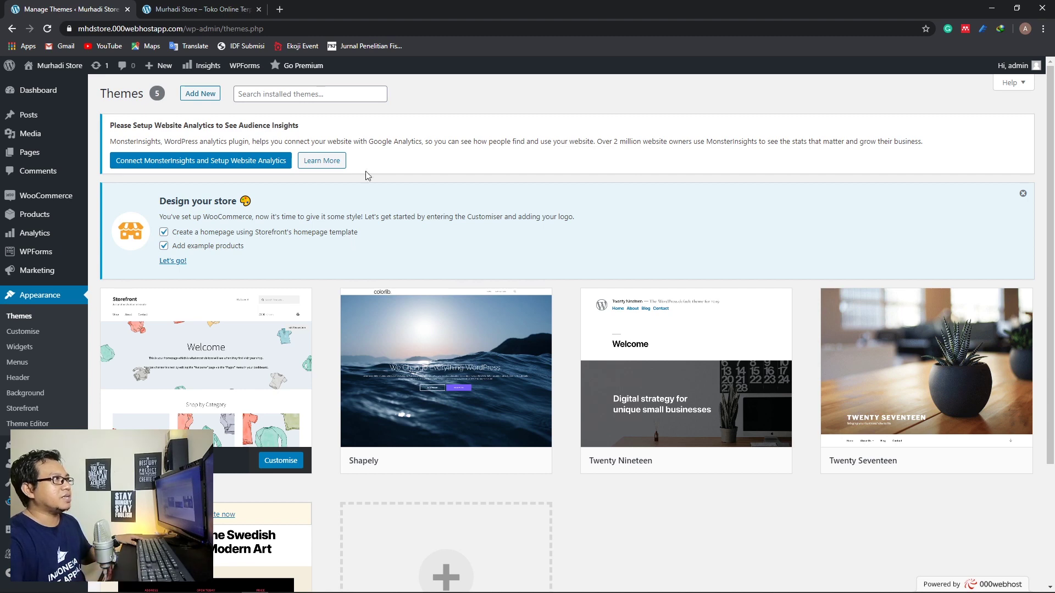
left_click(198, 9)
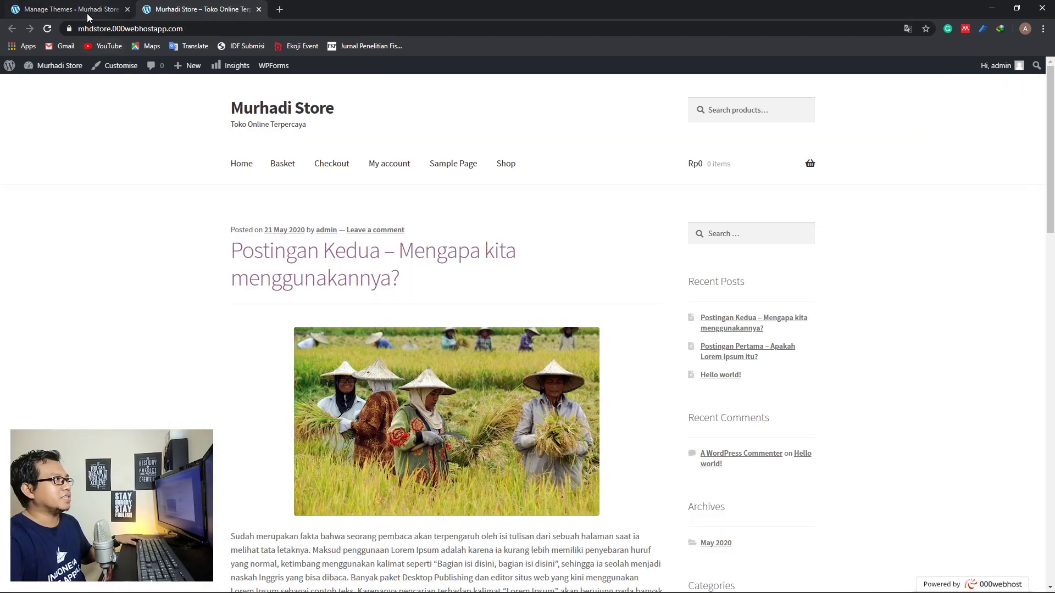
left_click(88, 12)
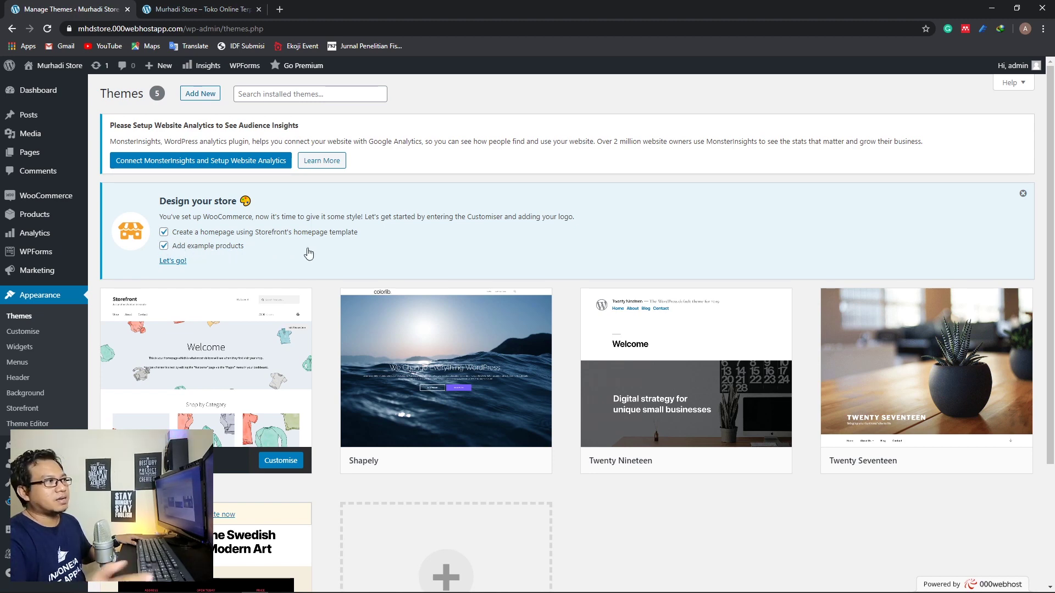
Keep the homepage template and example products options ticked, and start Storefront's design setup
left_click(164, 247)
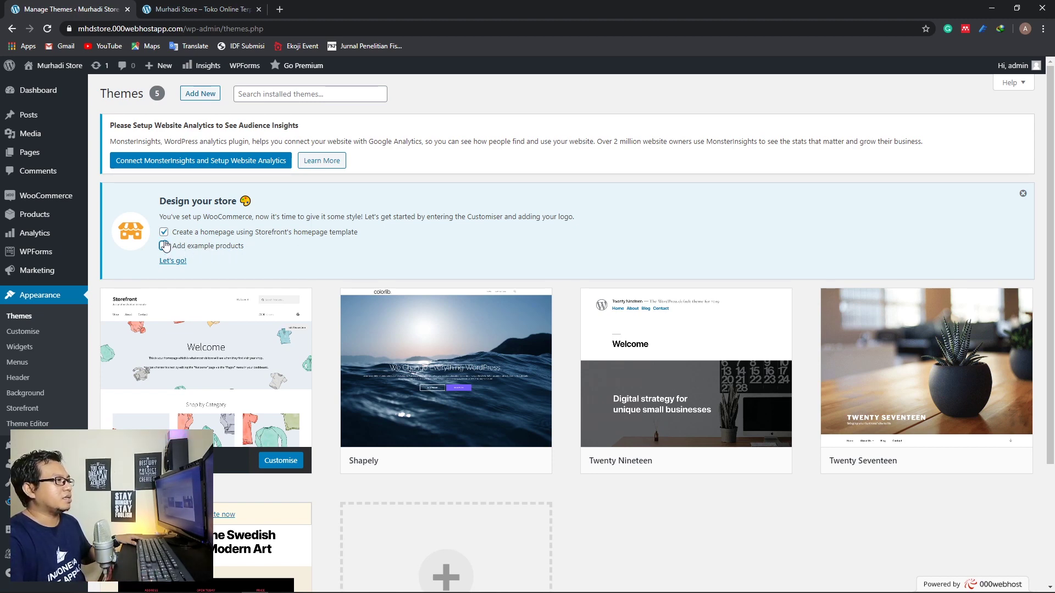
left_click(164, 232)
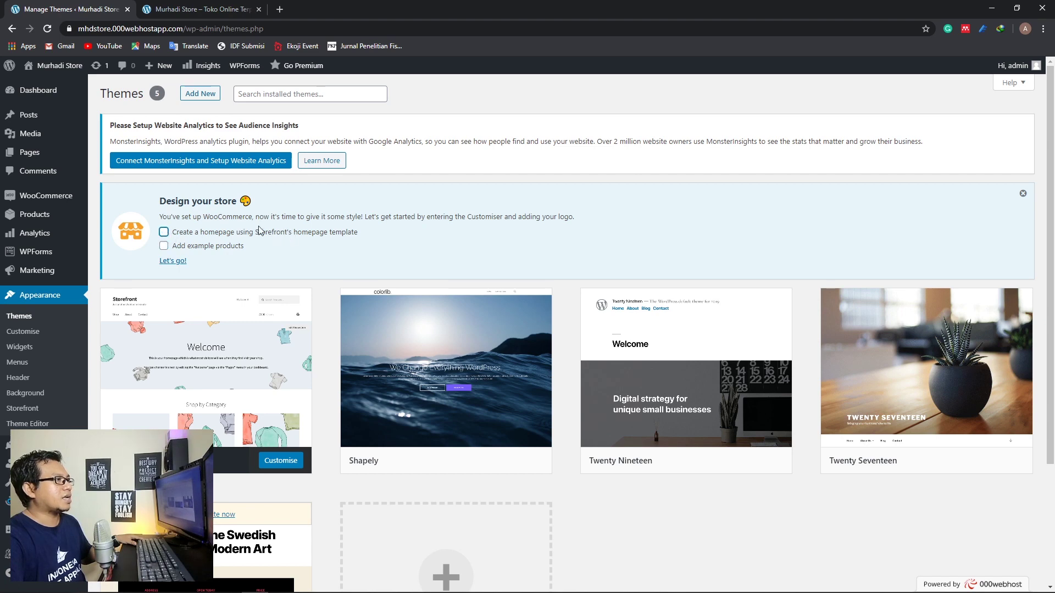
left_click(164, 232)
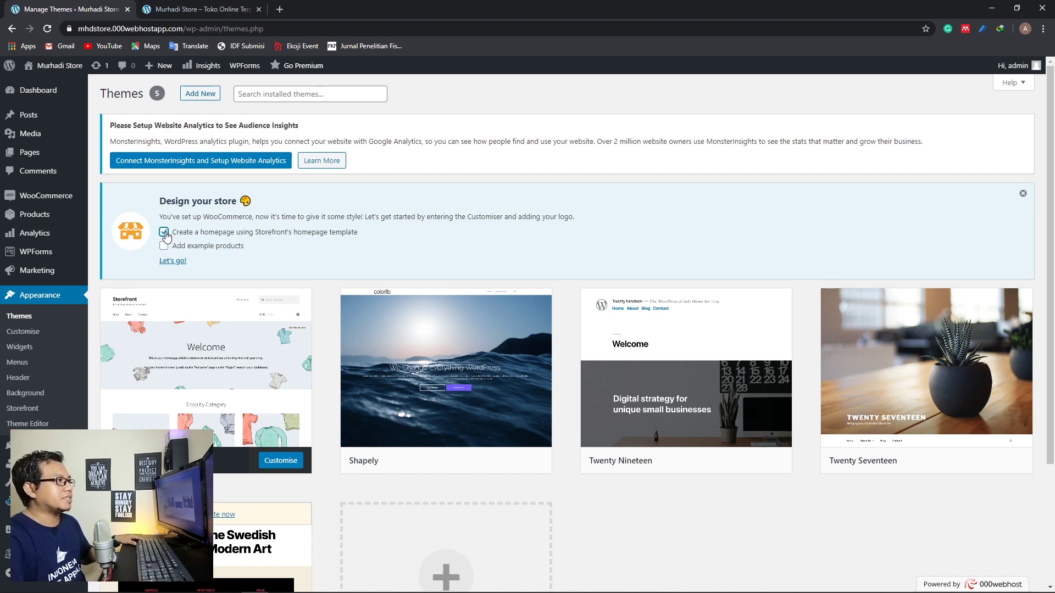
left_click(164, 246)
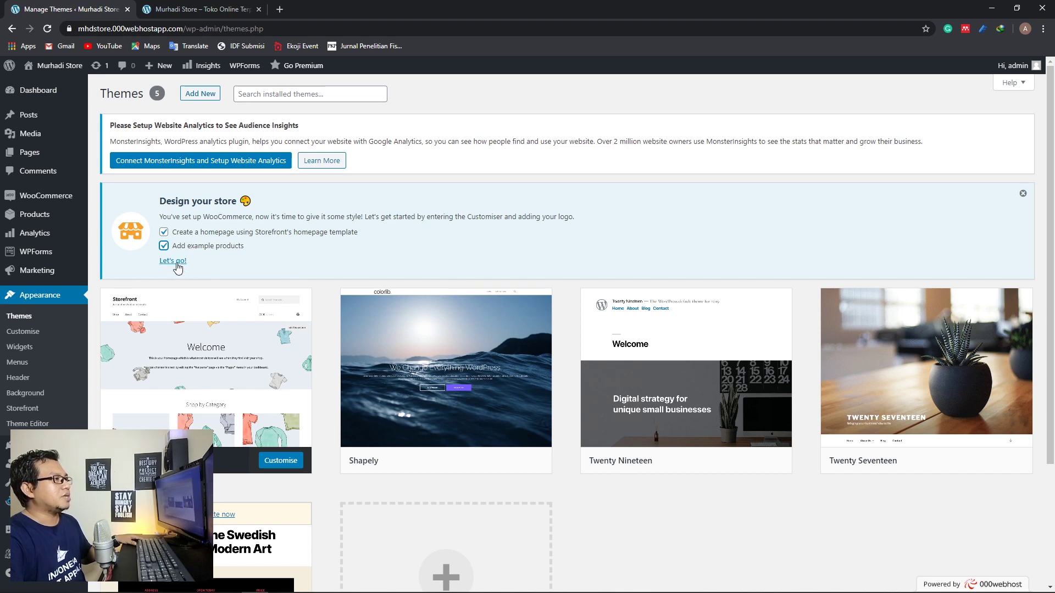
left_click(175, 262)
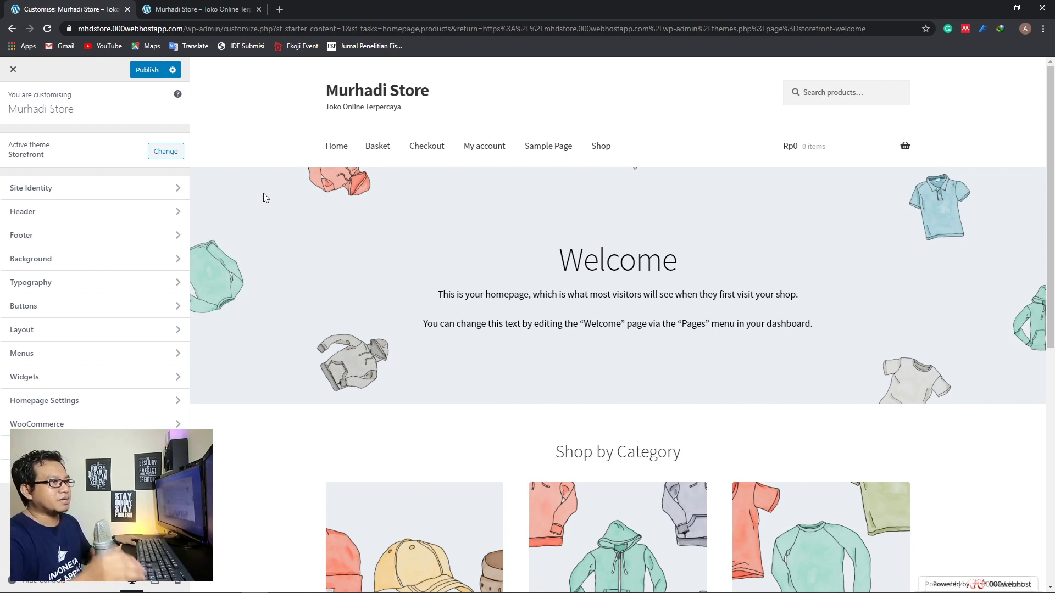
Publish the new Storefront Welcome homepage with Shop by Category from the Customizer
scroll(538, 249, "down", 8)
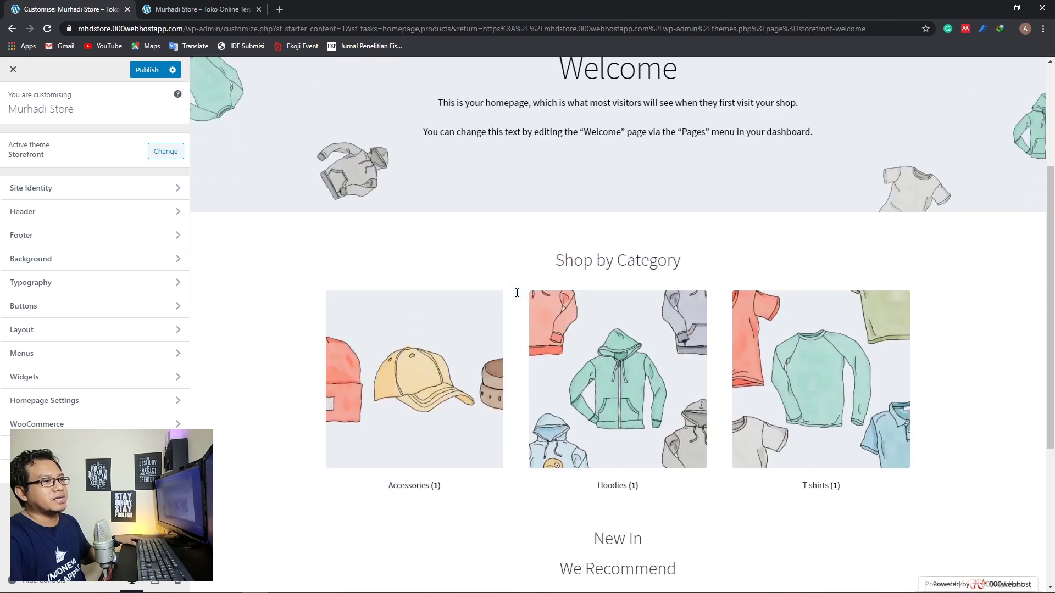
scroll(535, 318, "up", 4)
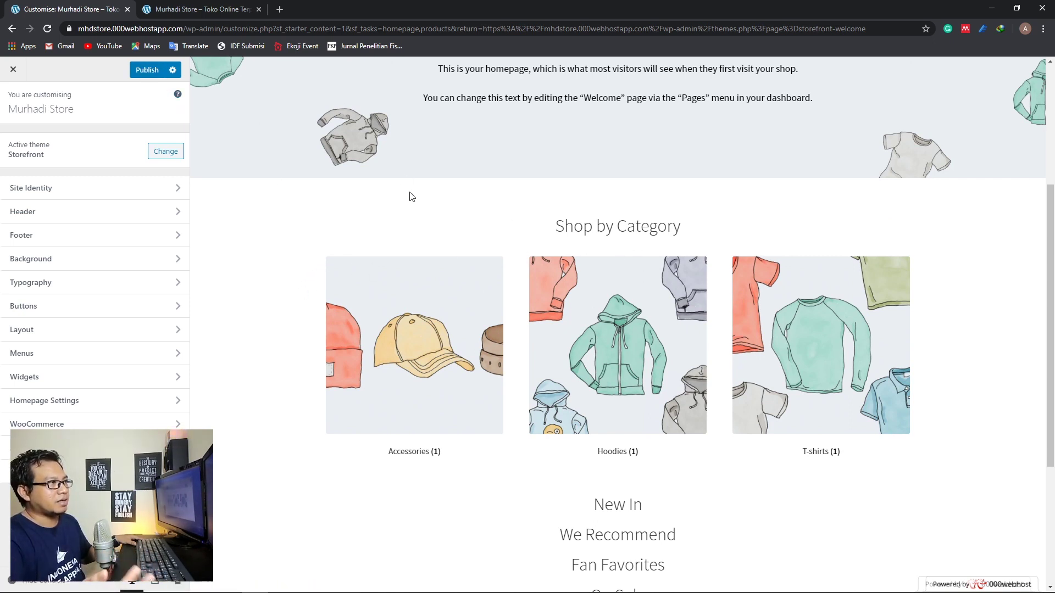
scroll(348, 204, "up", 3)
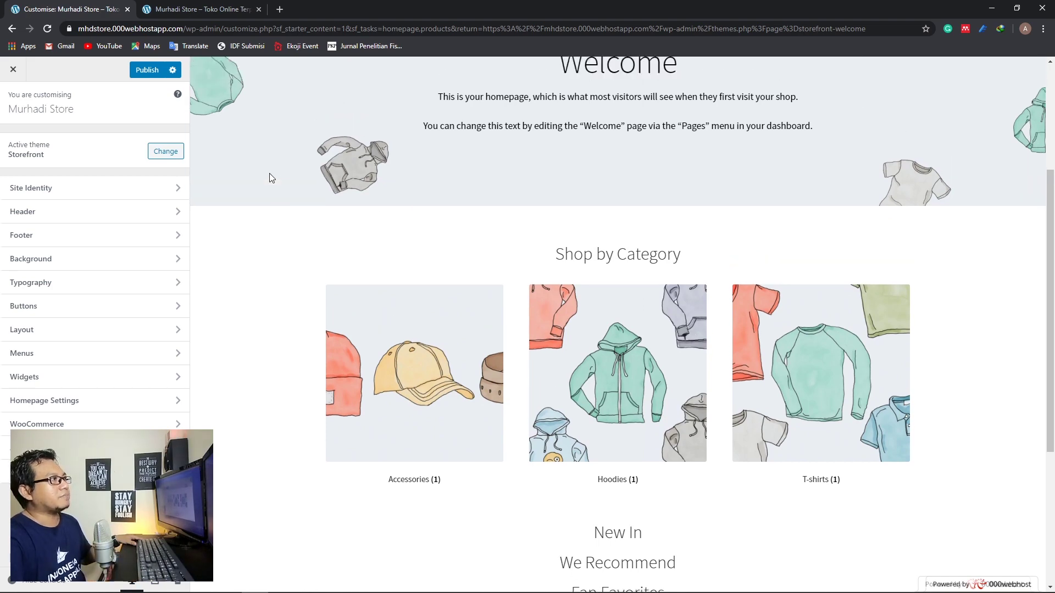
left_click(147, 70)
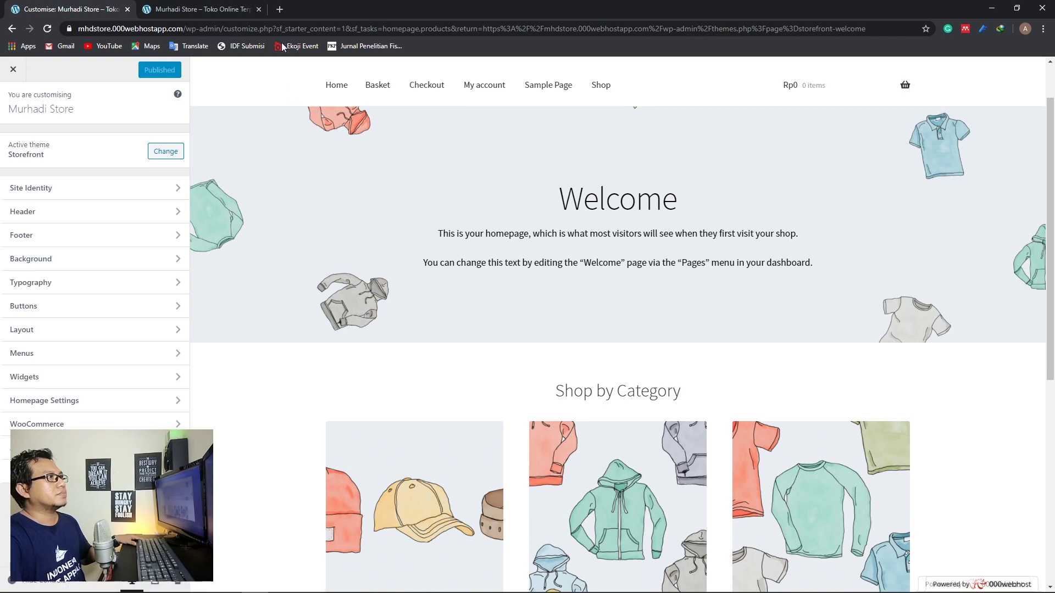
Load mhdstore.000webhostapp.com in a new tab and scroll through the homepage sections
left_click(280, 10)
type("m")
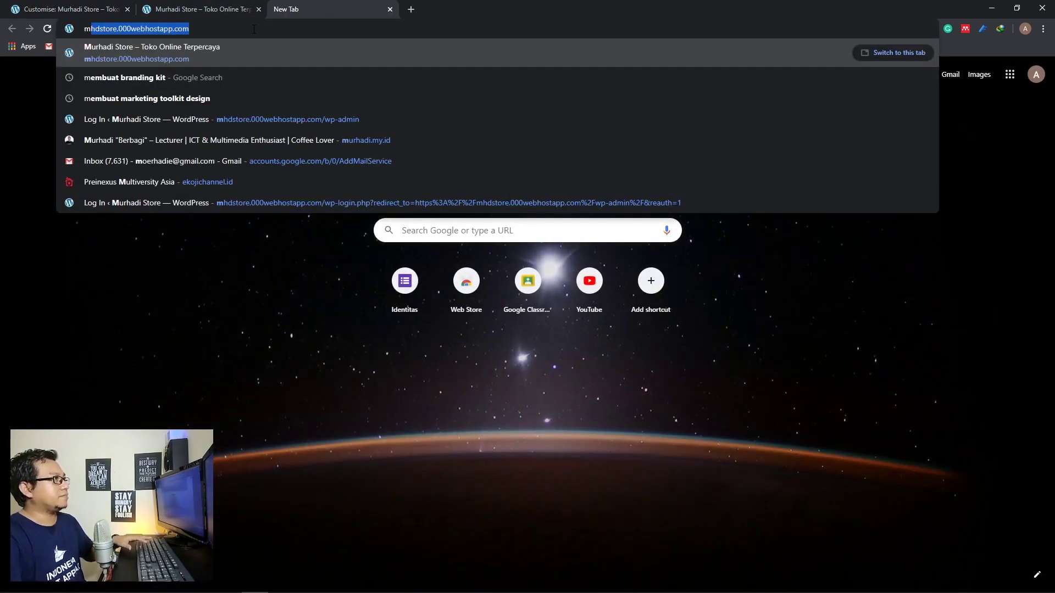
key("Return")
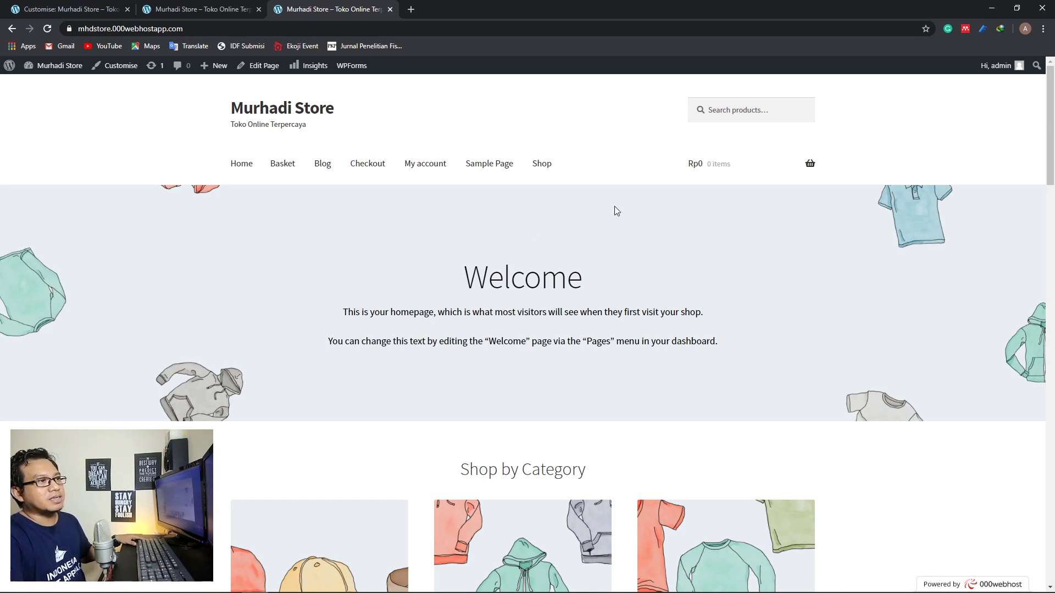
scroll(618, 214, "down", 1)
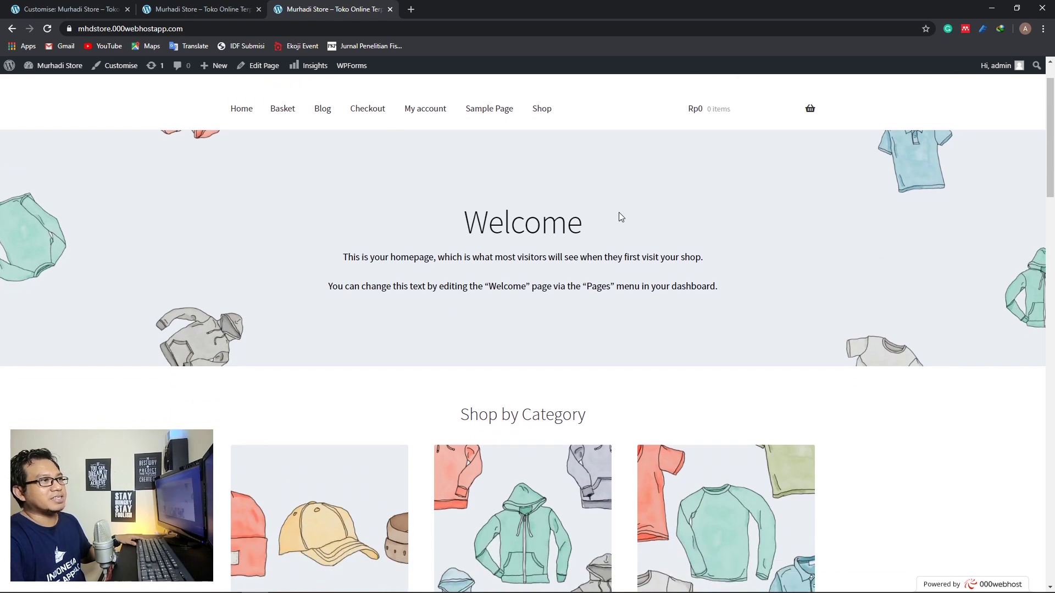
scroll(618, 214, "down", 6)
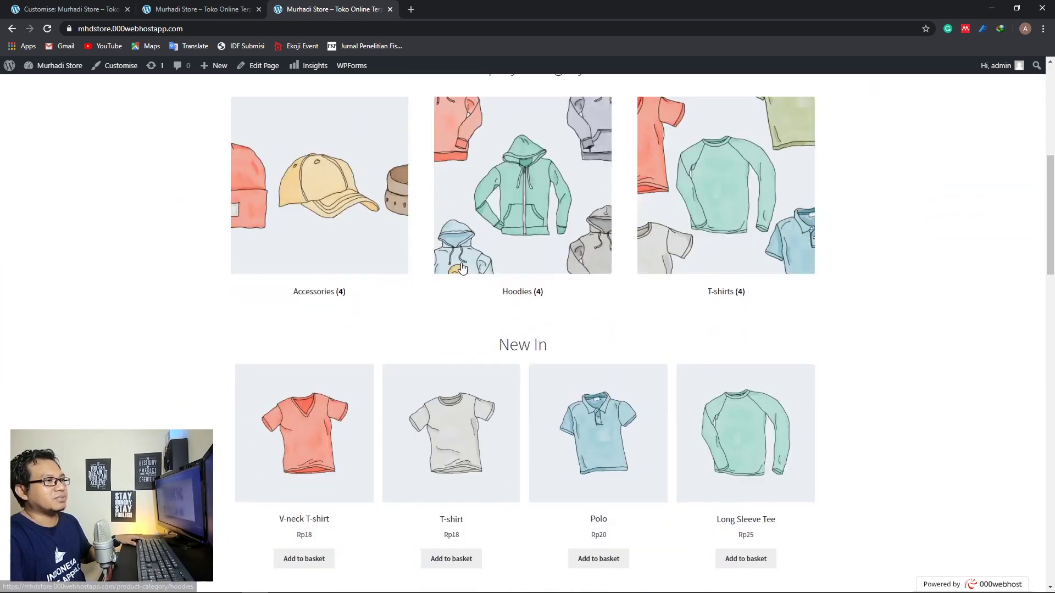
scroll(461, 268, "down", 2)
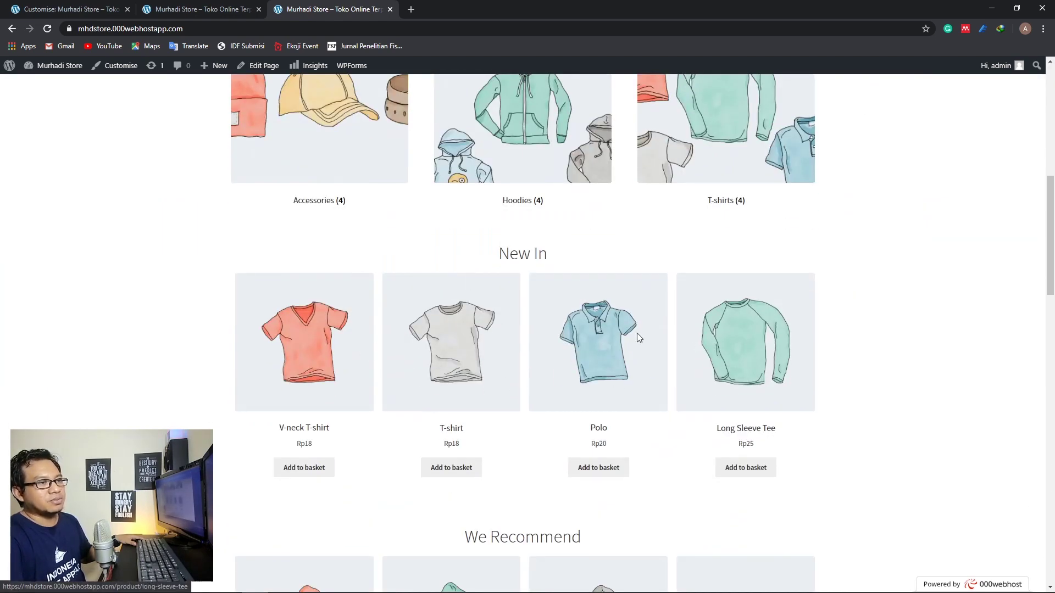
scroll(518, 336, "down", 4)
scroll(483, 322, "down", 3)
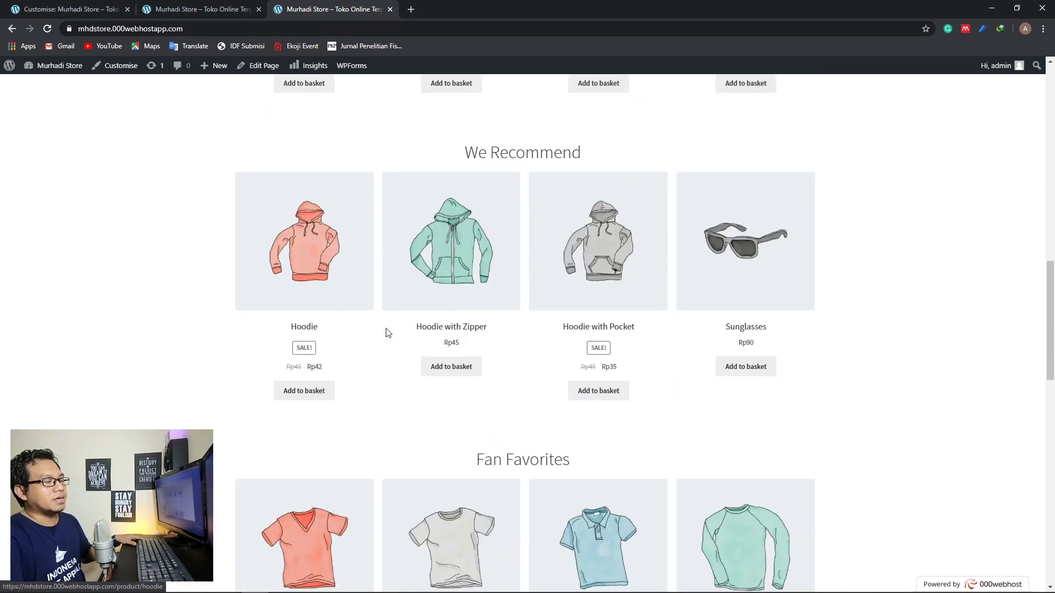
scroll(518, 369, "down", 4)
scroll(480, 355, "down", 6)
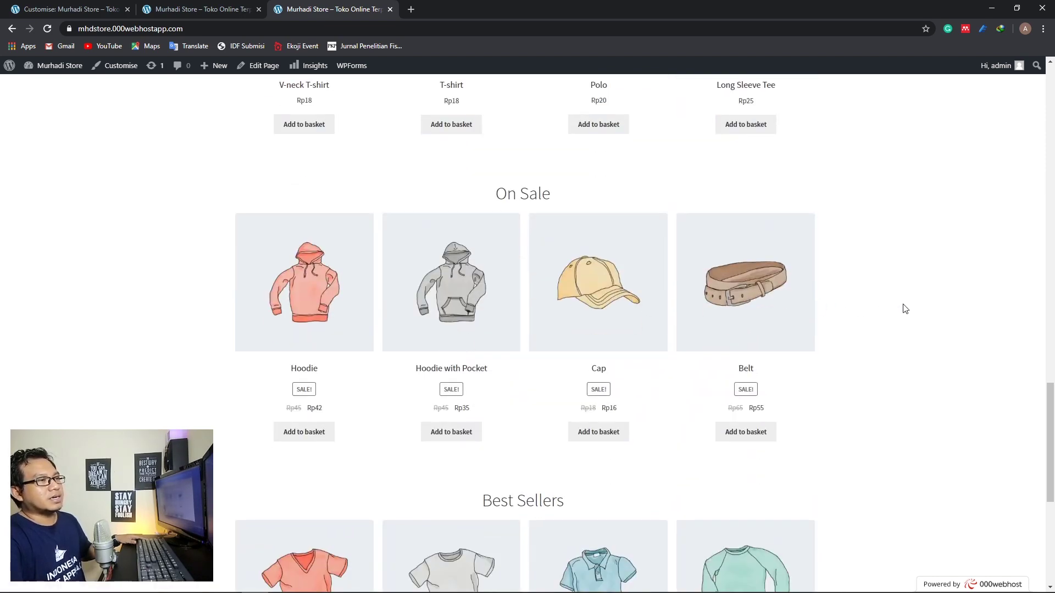
scroll(906, 309, "up", 15)
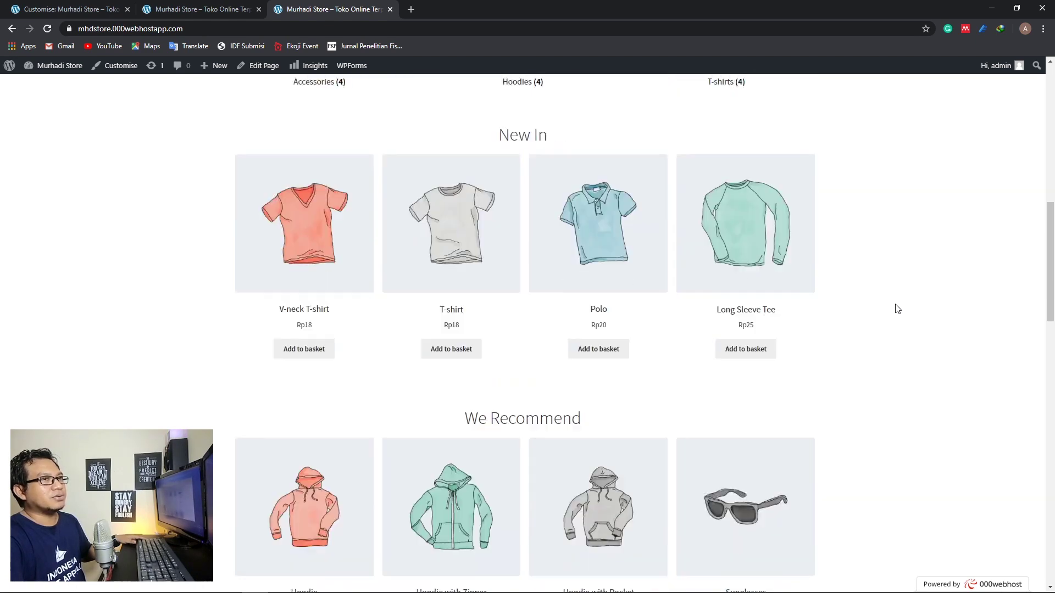
scroll(897, 308, "up", 11)
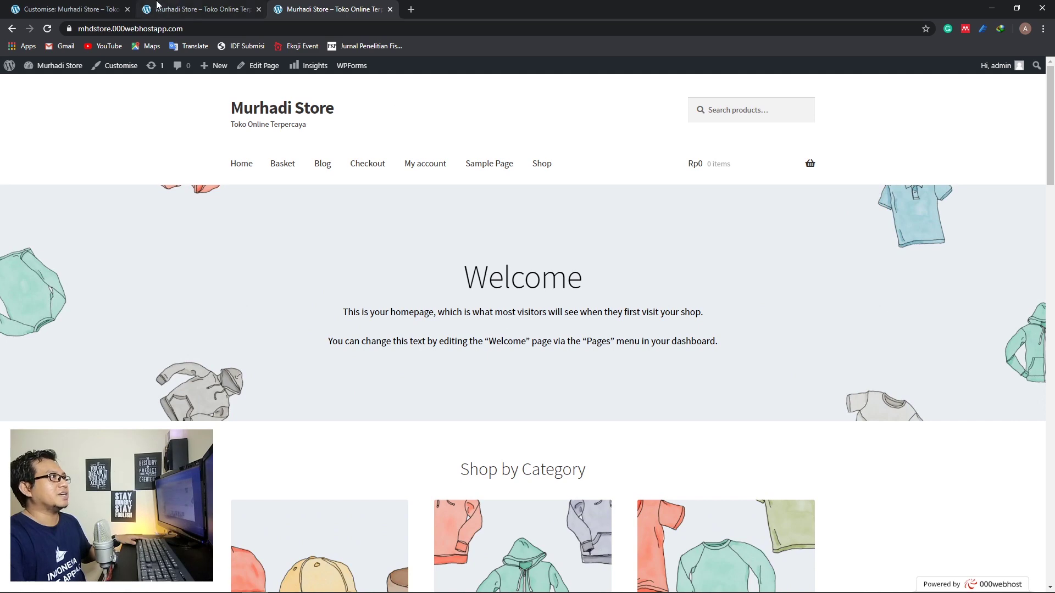
Glance at the blog post tab, then return to the New In and We Recommend sections
left_click(163, 9)
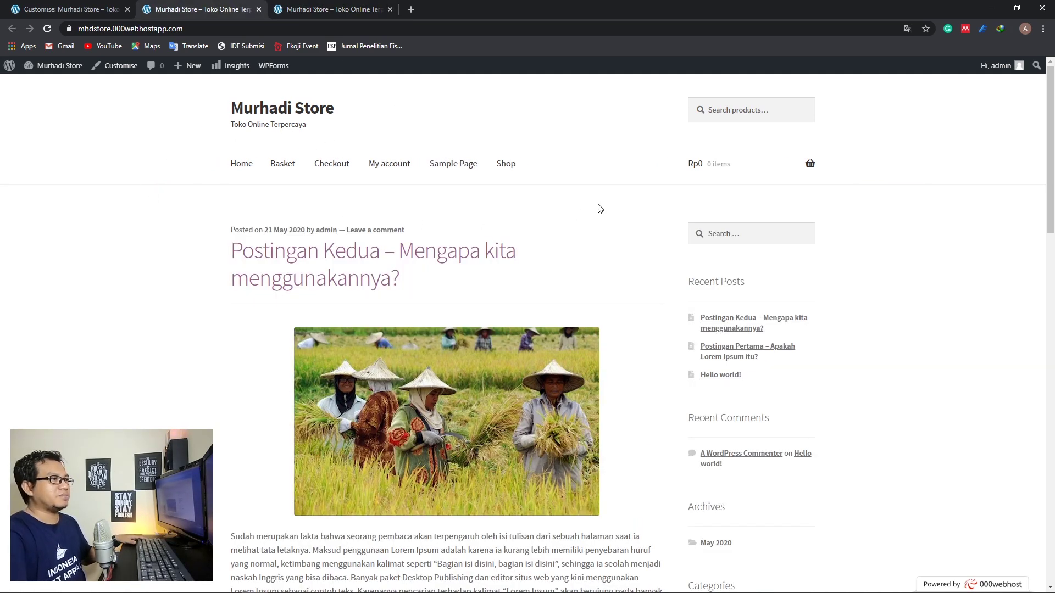
scroll(600, 209, "down", 16)
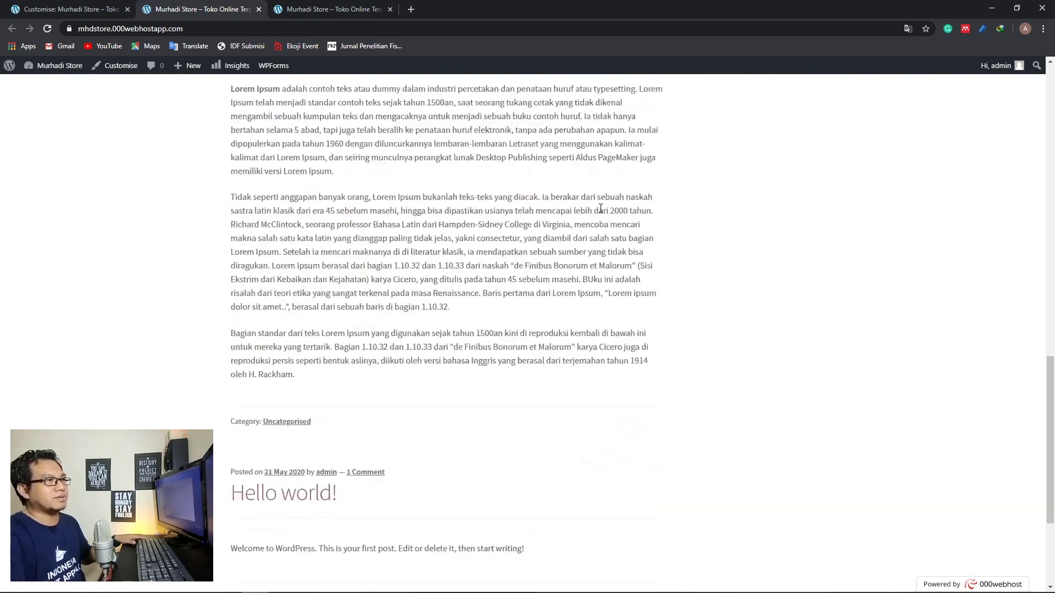
scroll(601, 208, "down", 3)
scroll(600, 209, "up", 10)
left_click(332, 9)
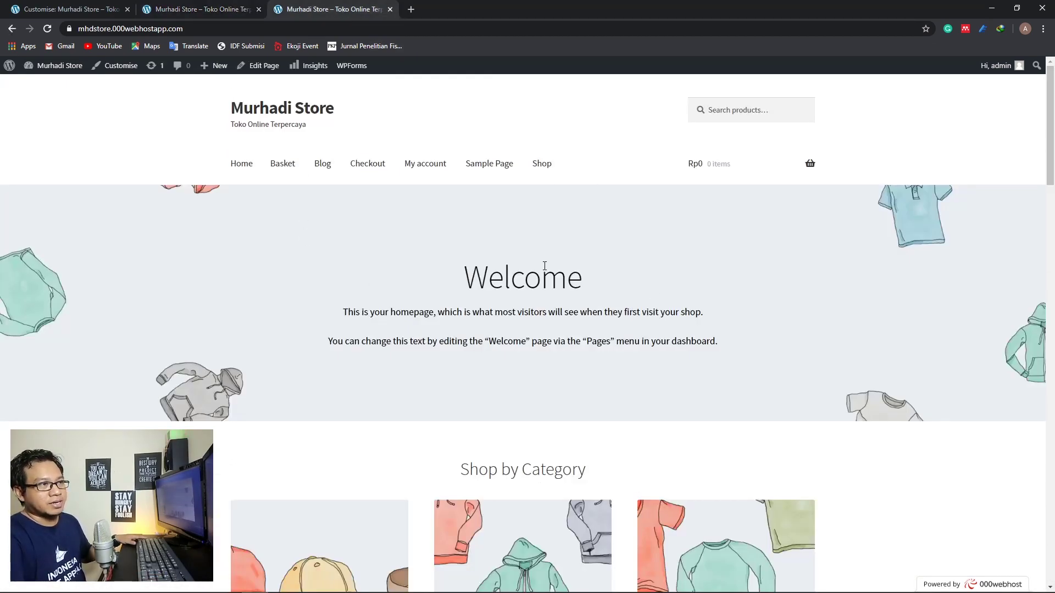
scroll(492, 205, "down", 9)
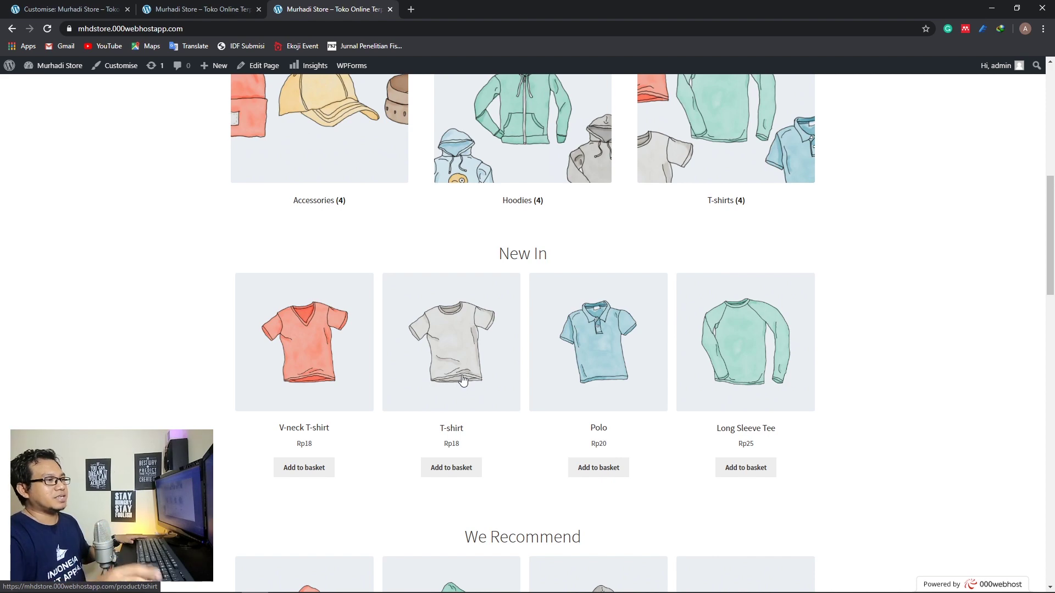
scroll(493, 266, "up", 9)
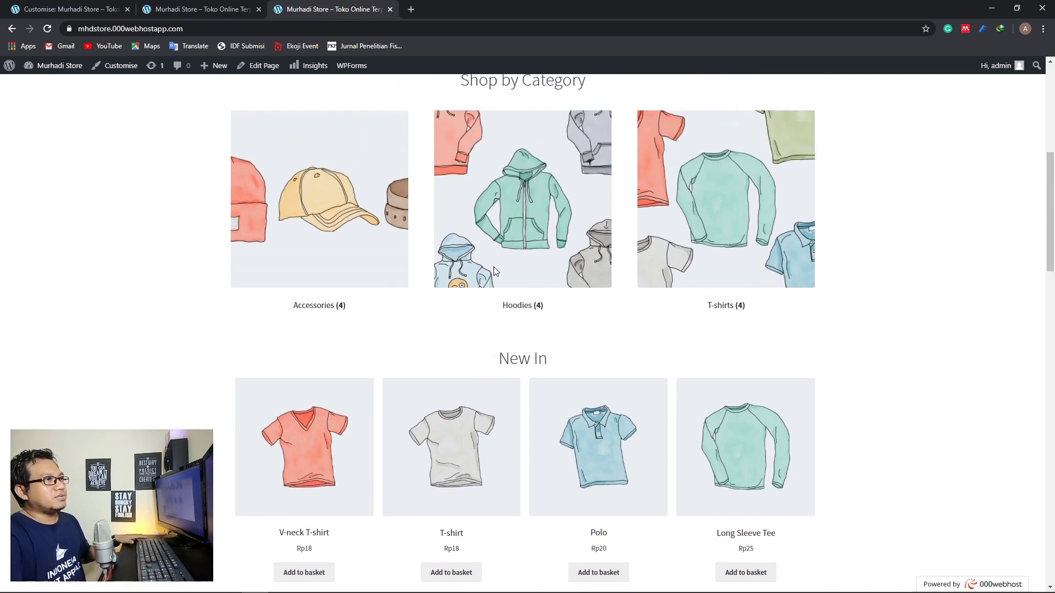
scroll(543, 232, "down", 9)
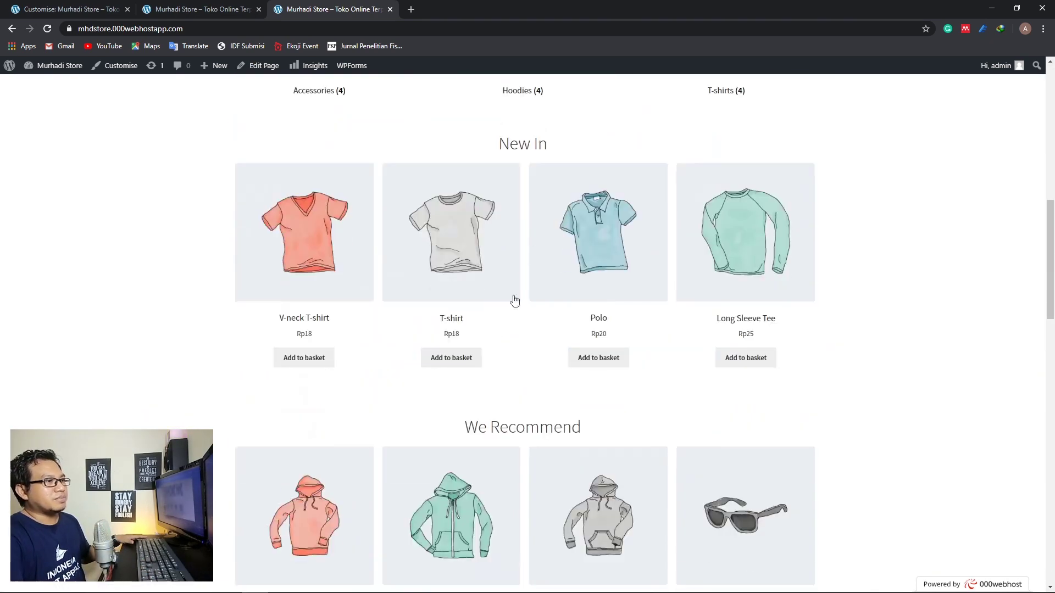
Open the Polo product page and view its image full-size in the lightbox
left_click(599, 319)
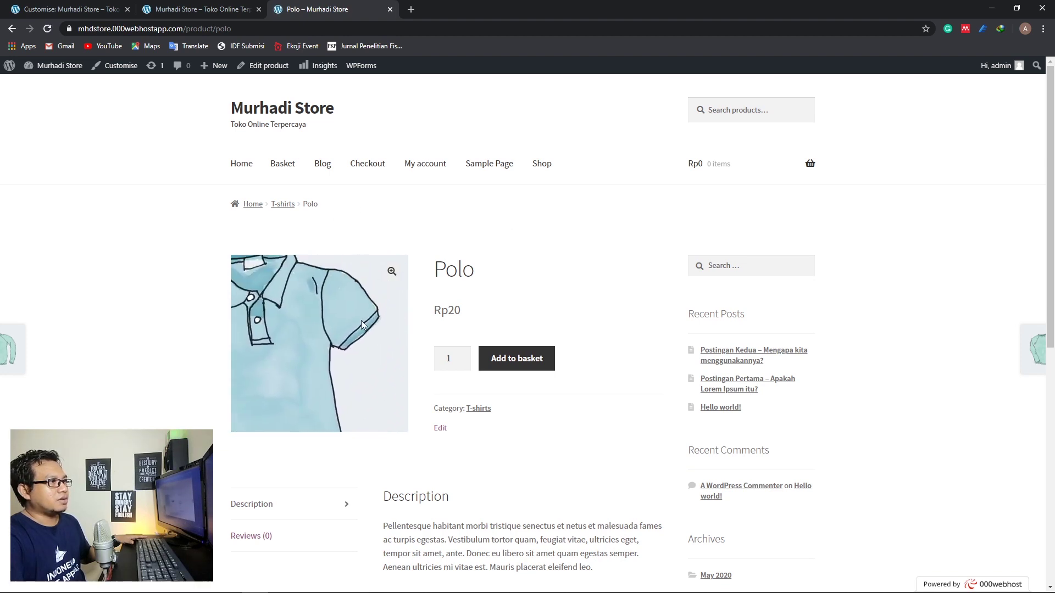
left_click(391, 271)
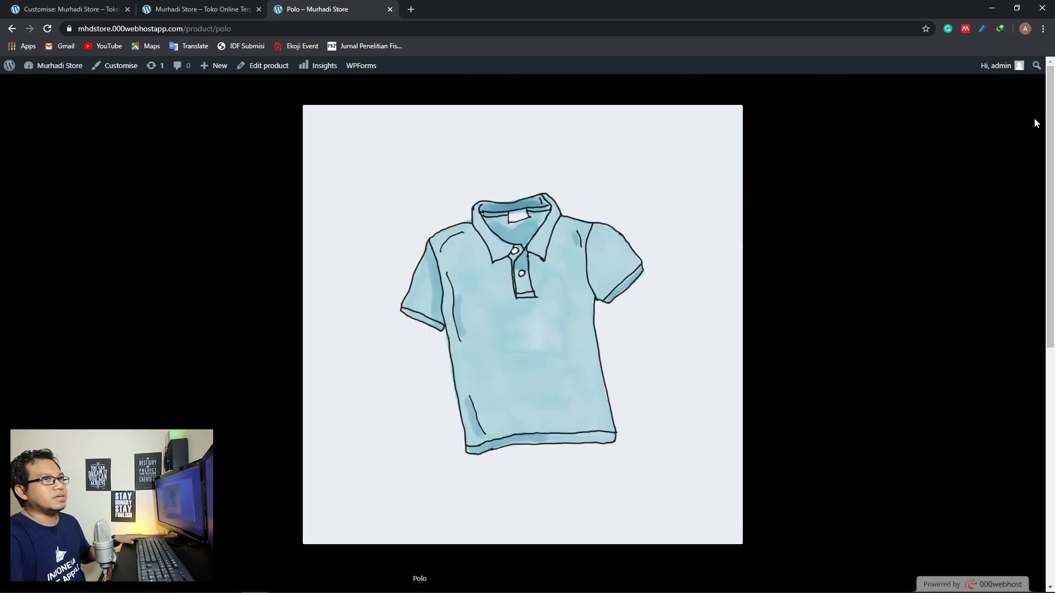
left_click(1017, 155)
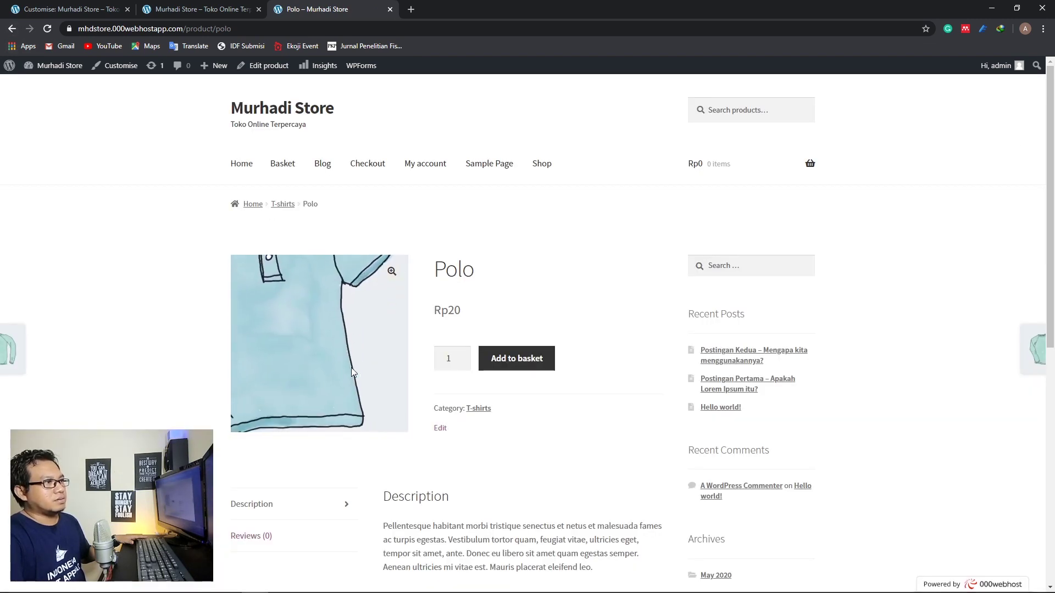
scroll(367, 380, "down", 1)
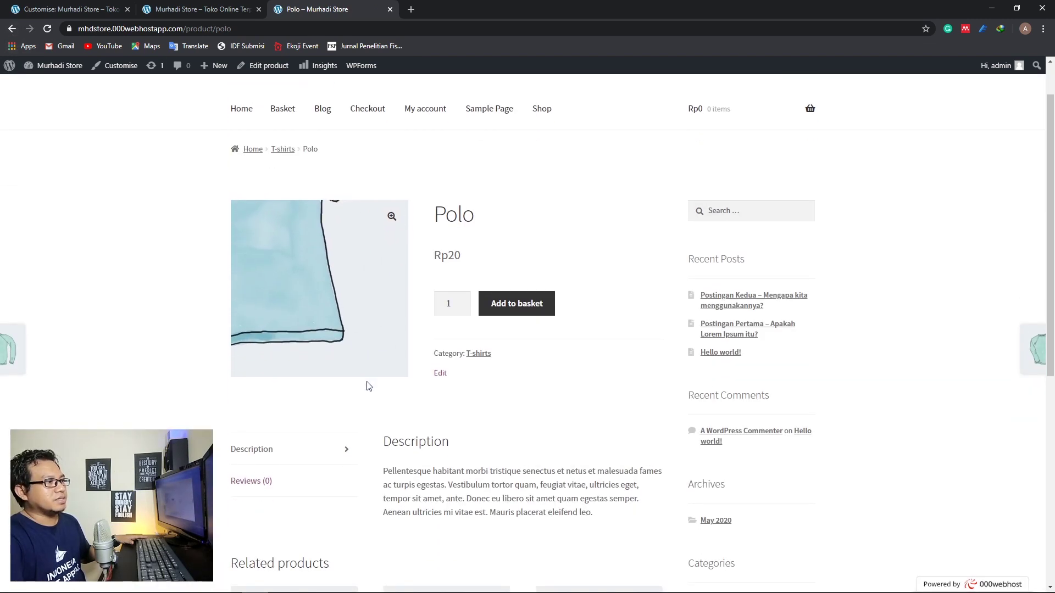
scroll(368, 386, "down", 5)
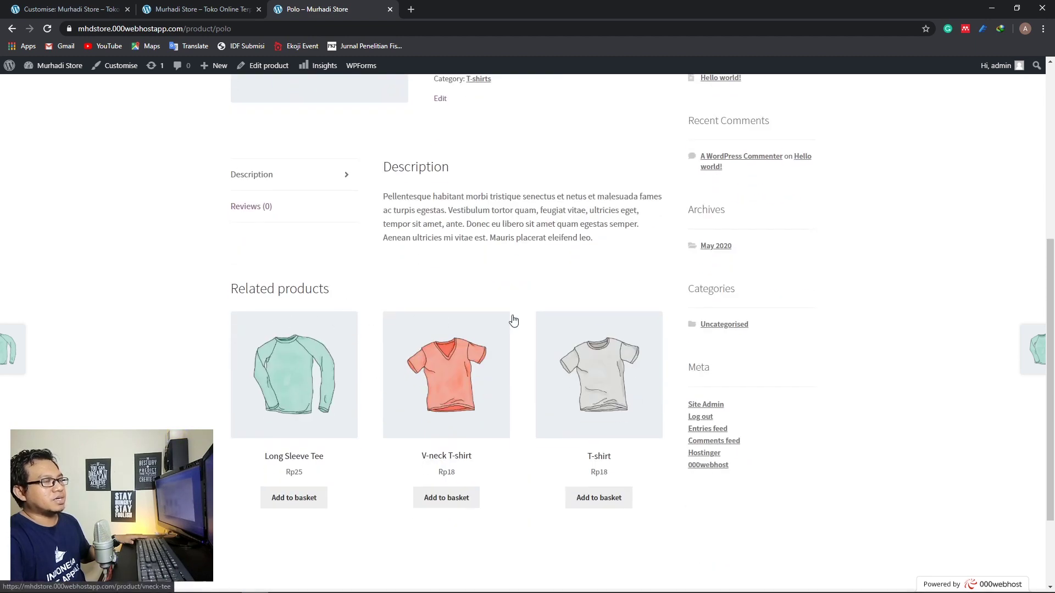
scroll(546, 353, "up", 4)
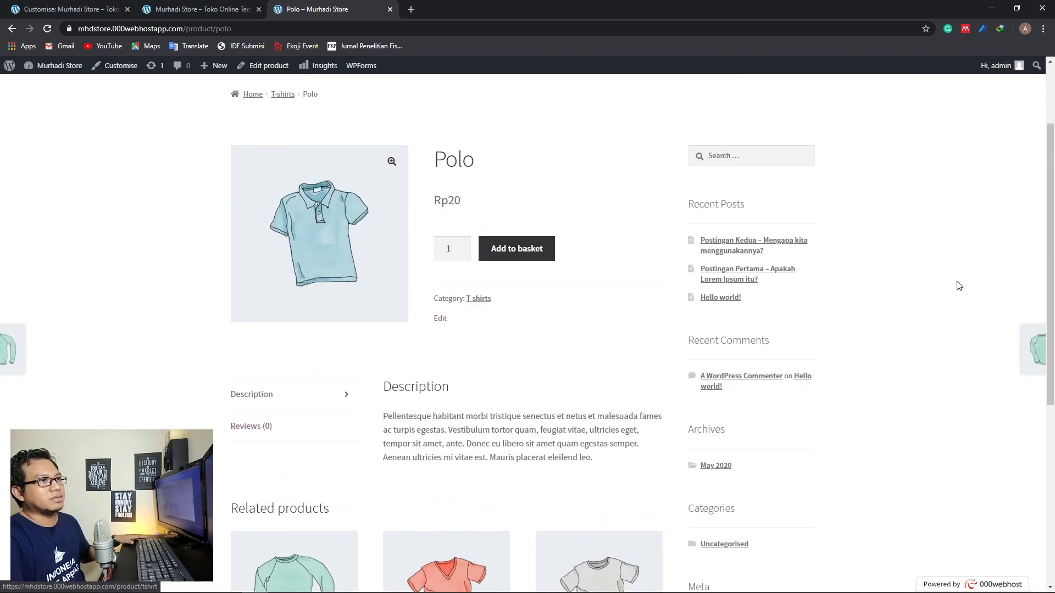
scroll(241, 260, "up", 2)
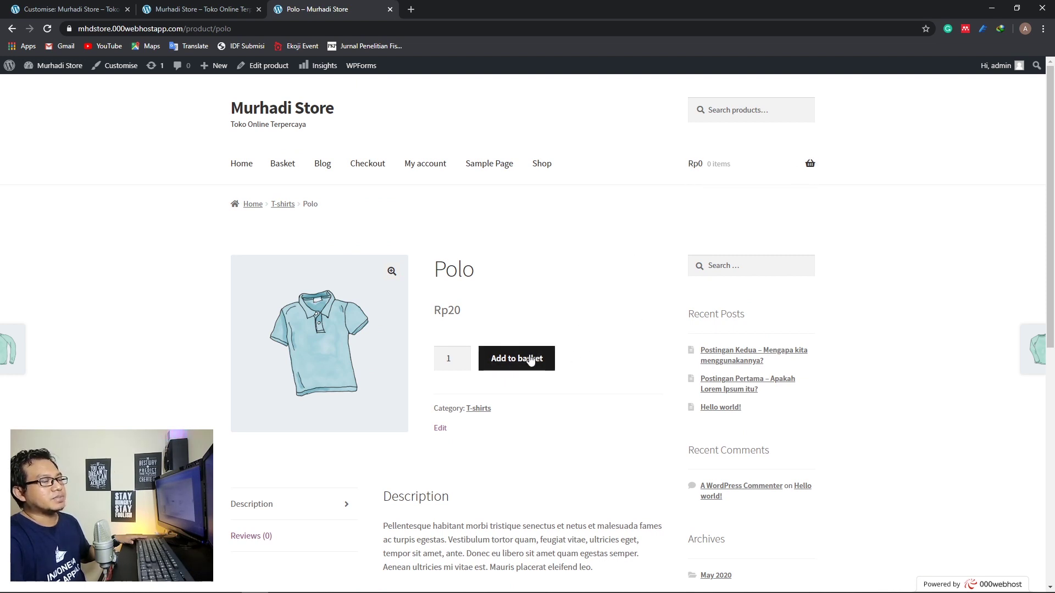
Add one Polo to the basket, remove it via the mini-cart, and return Home
mouse_move(771, 163)
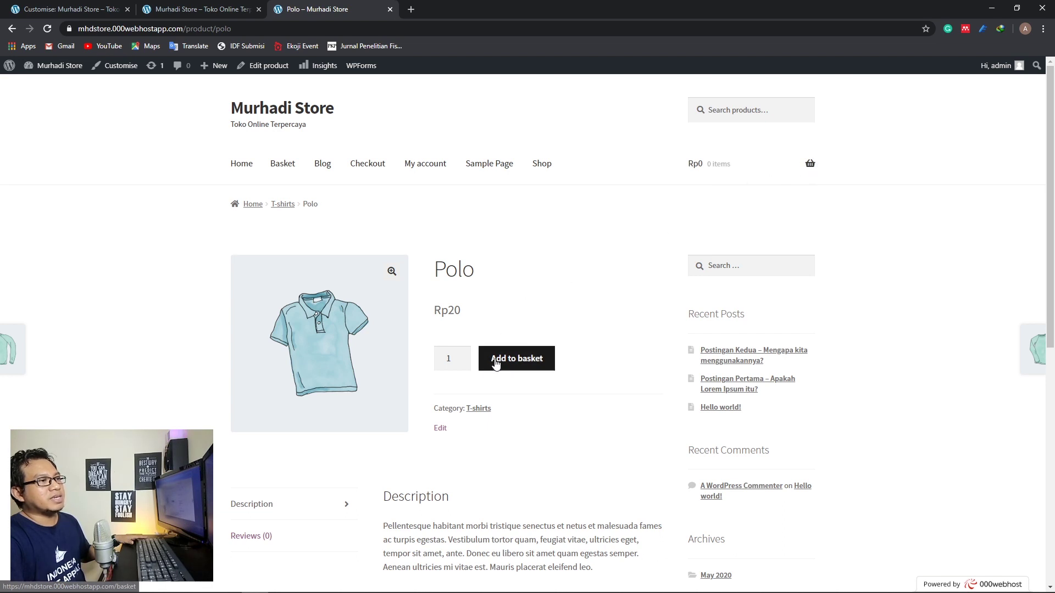
left_click(531, 354)
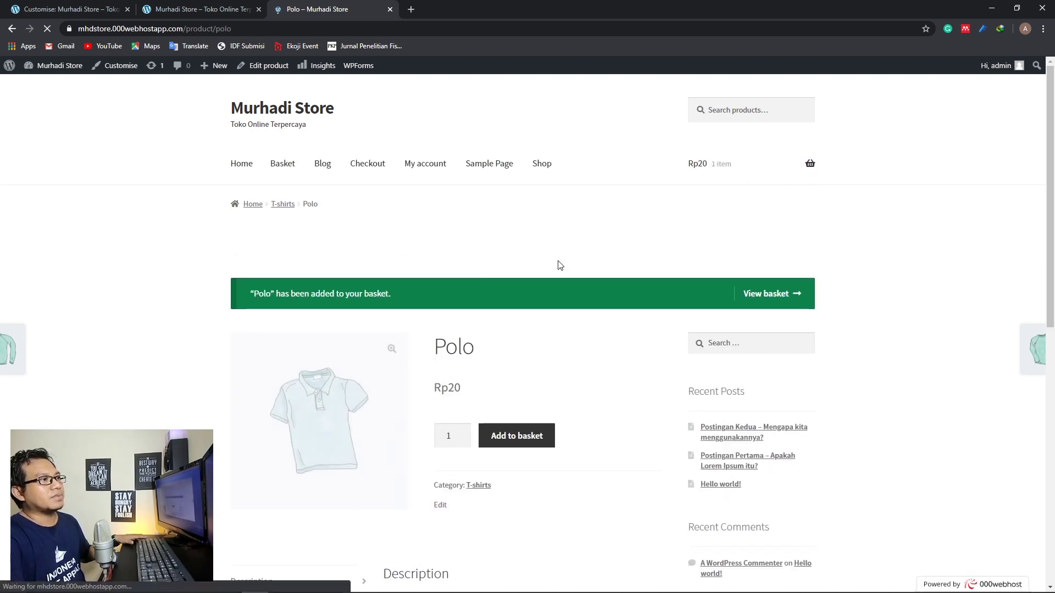
mouse_move(811, 173)
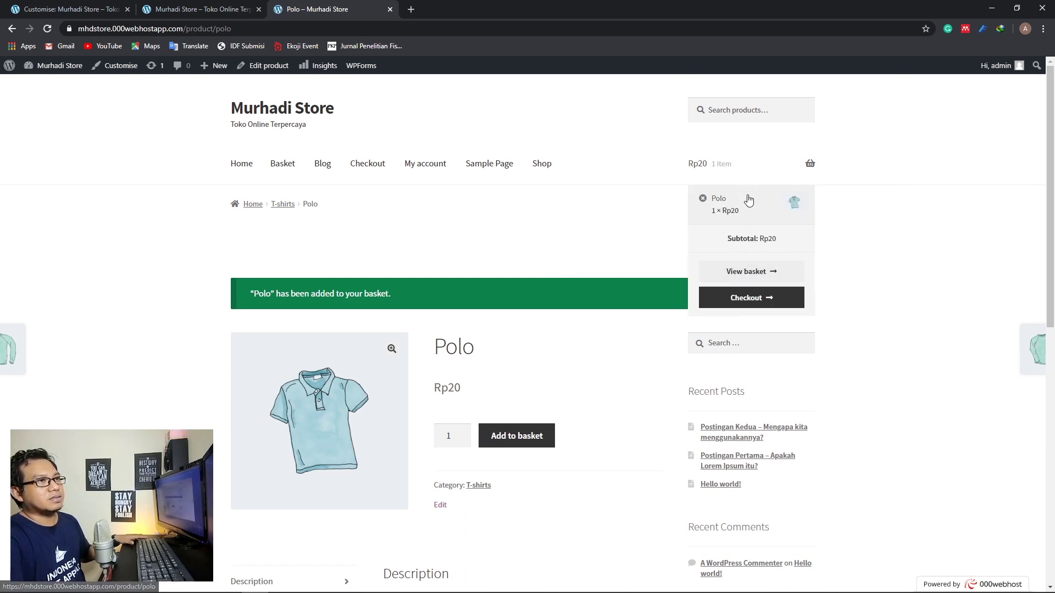
left_click(702, 203)
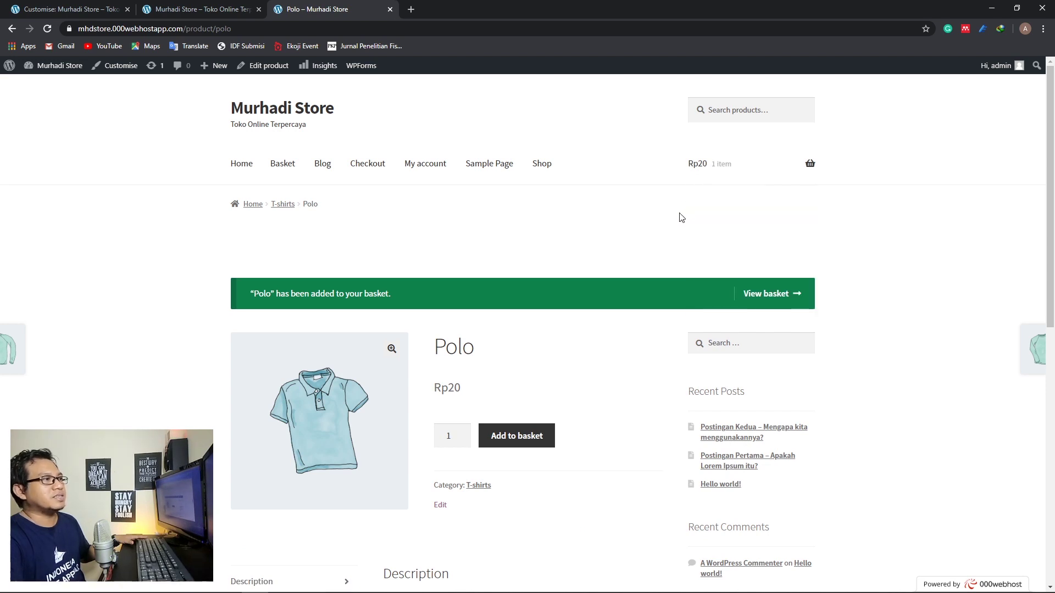
left_click(240, 165)
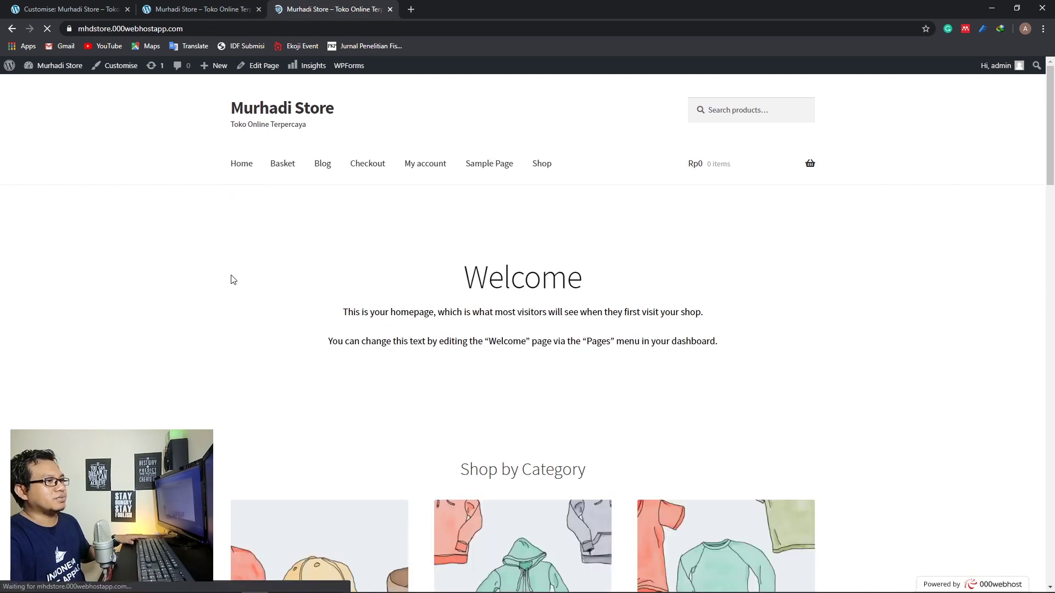
Close the Customizer to return to the Storefront welcome page in the dashboard
scroll(231, 279, "down", 4)
scroll(232, 279, "down", 15)
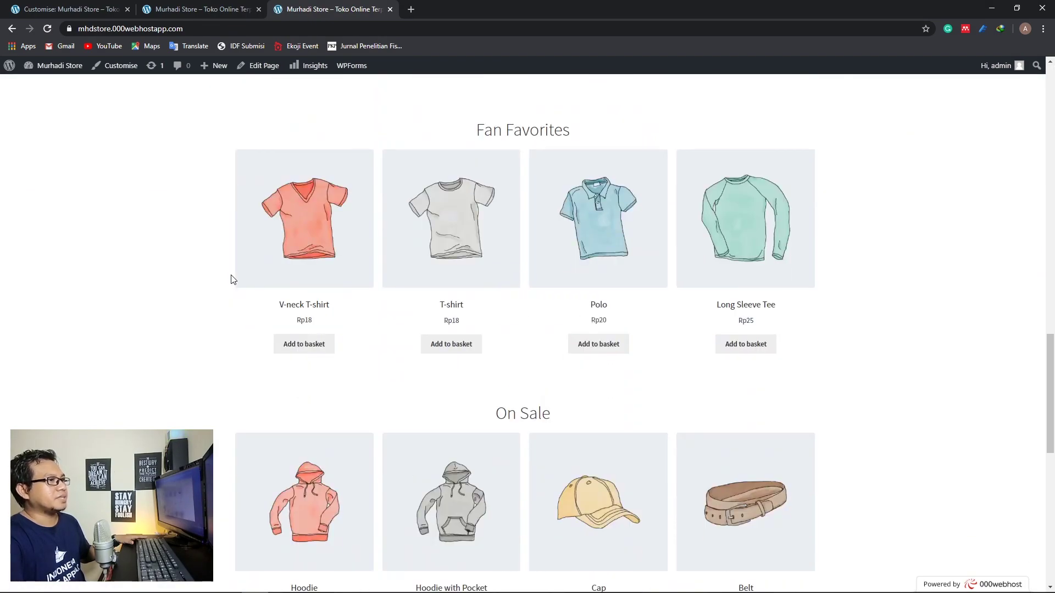
scroll(232, 279, "up", 6)
scroll(232, 279, "up", 5)
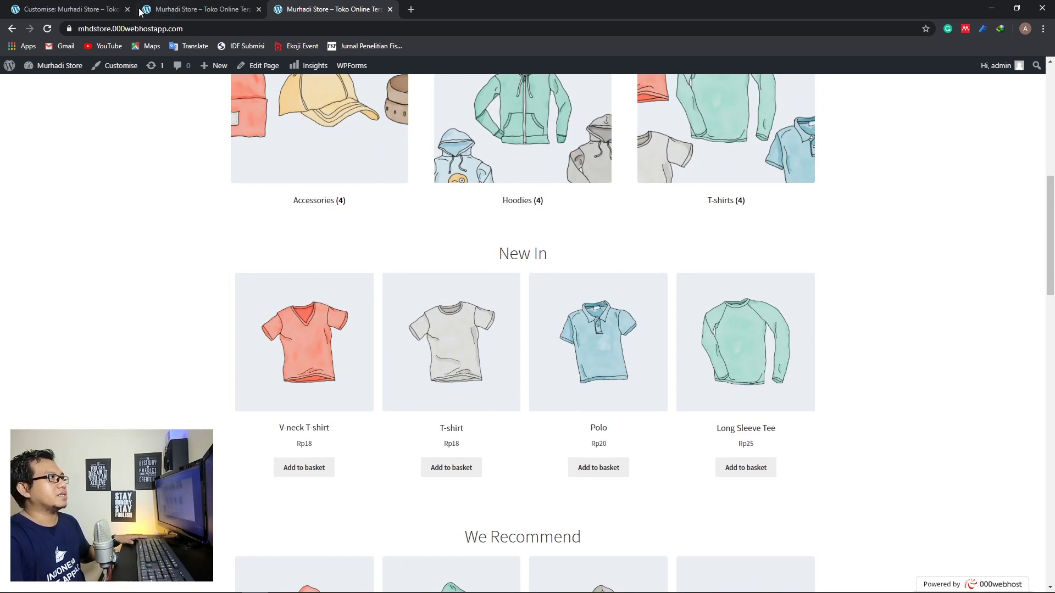
left_click(75, 7)
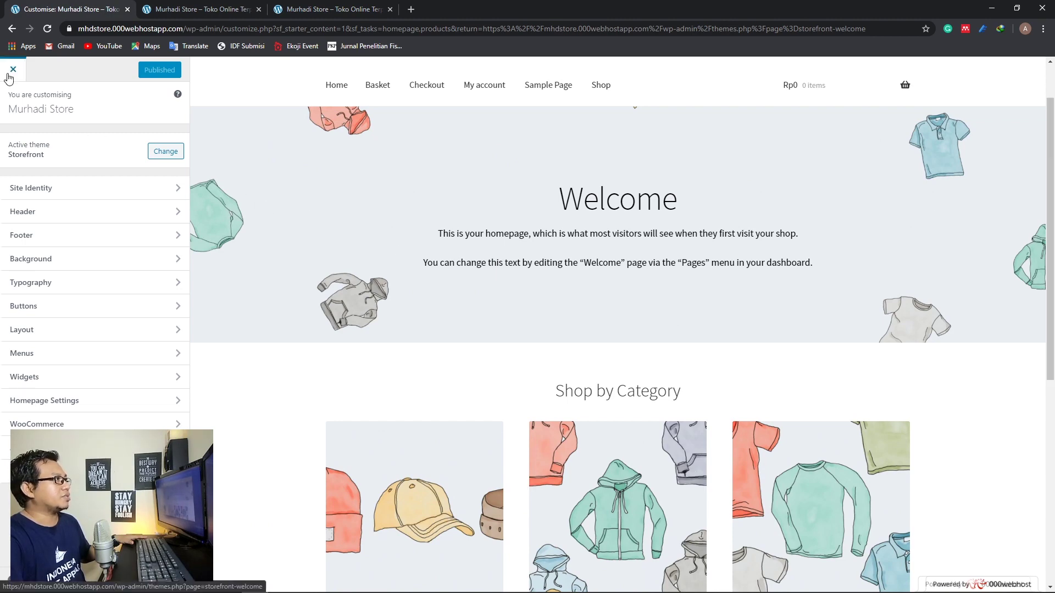
left_click(175, 239)
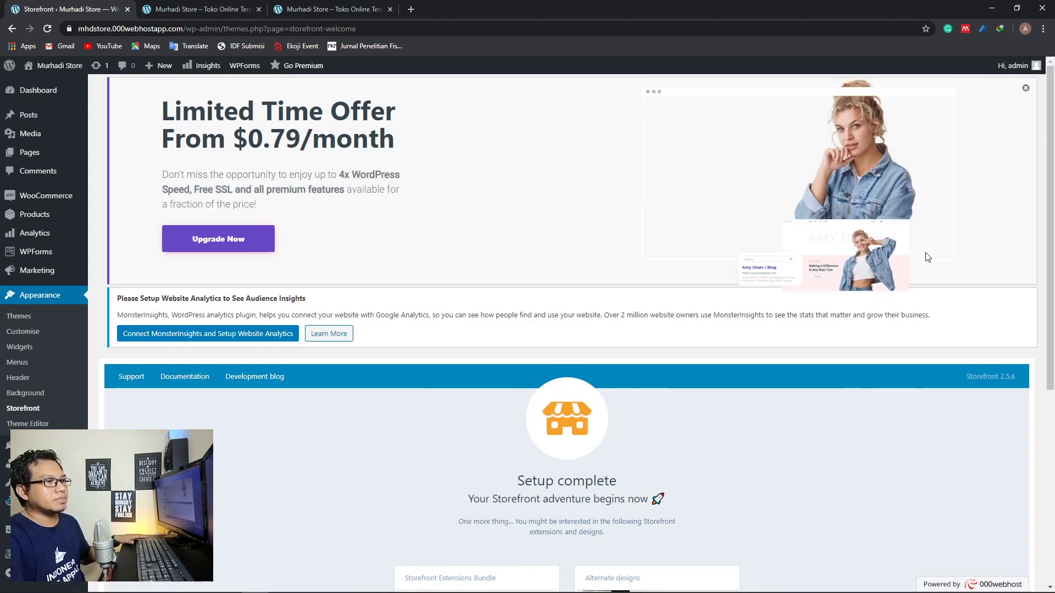
Dismiss the Limited Time Offer banner on the Storefront welcome page
scroll(916, 250, "down", 6)
scroll(916, 250, "up", 6)
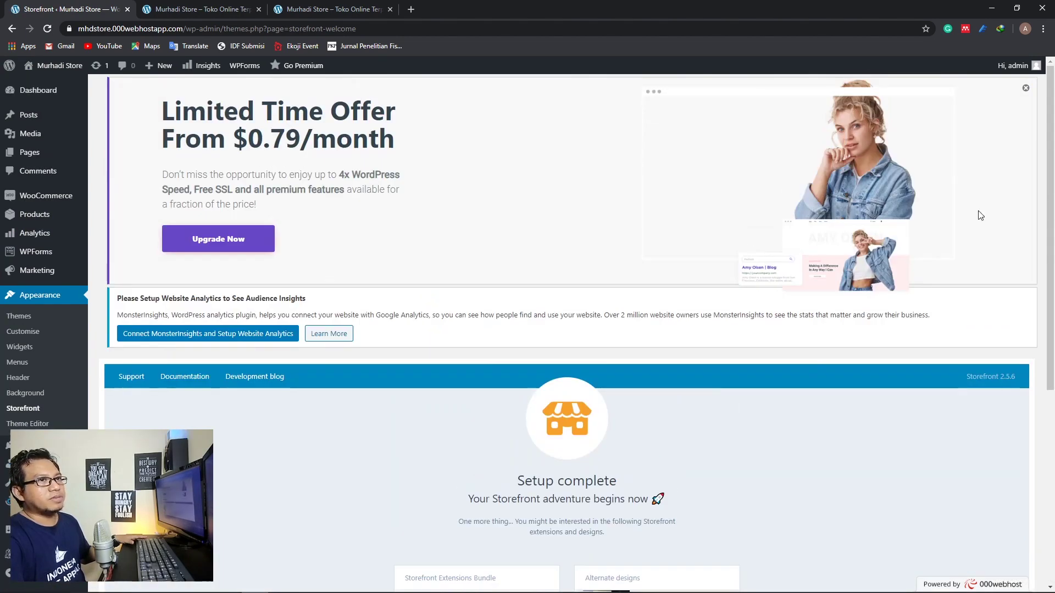
left_click(1025, 89)
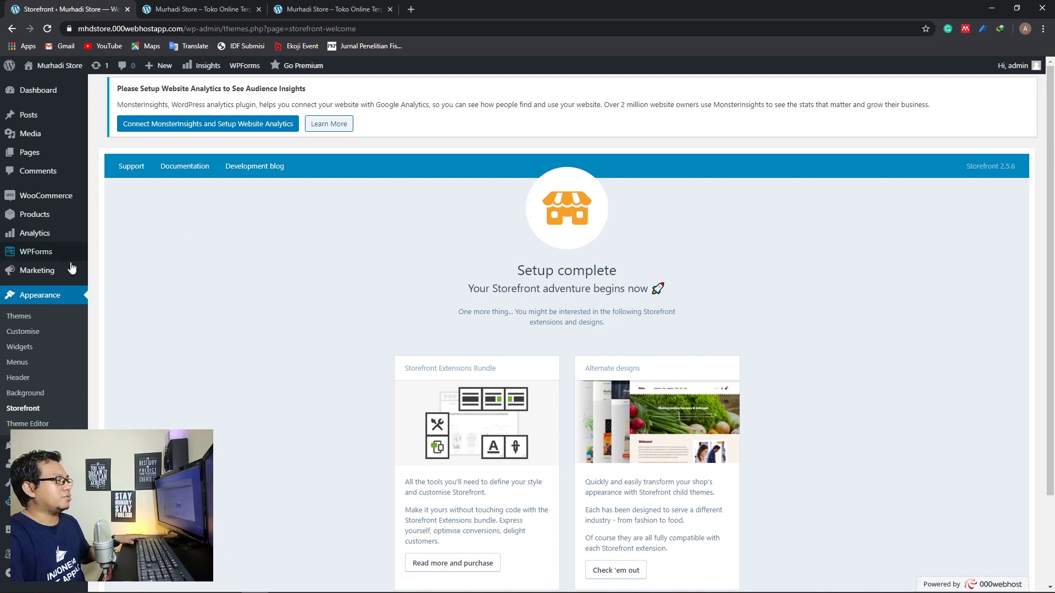
mouse_move(46, 220)
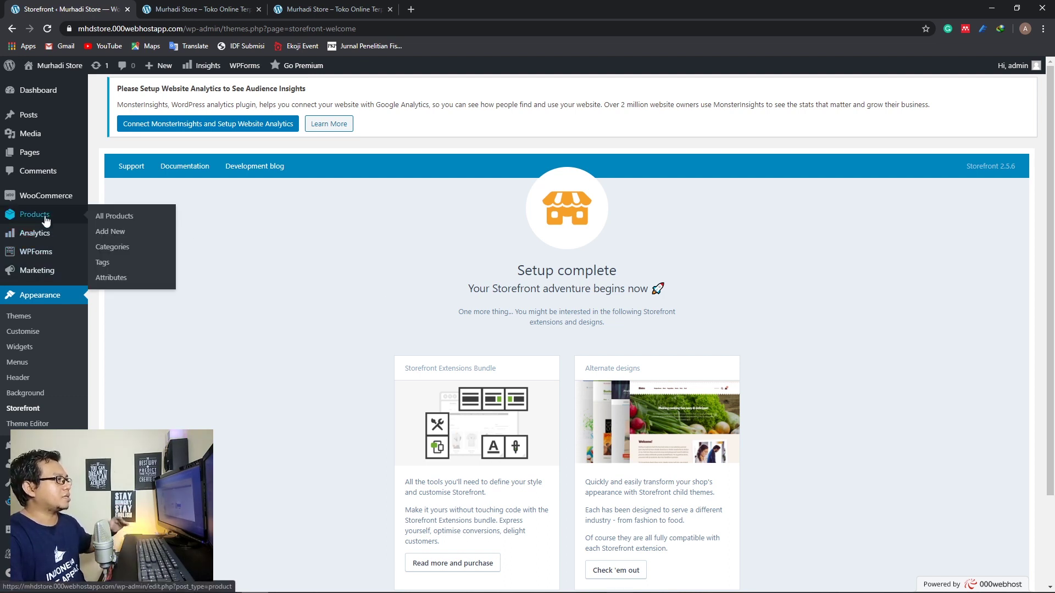
mouse_move(49, 201)
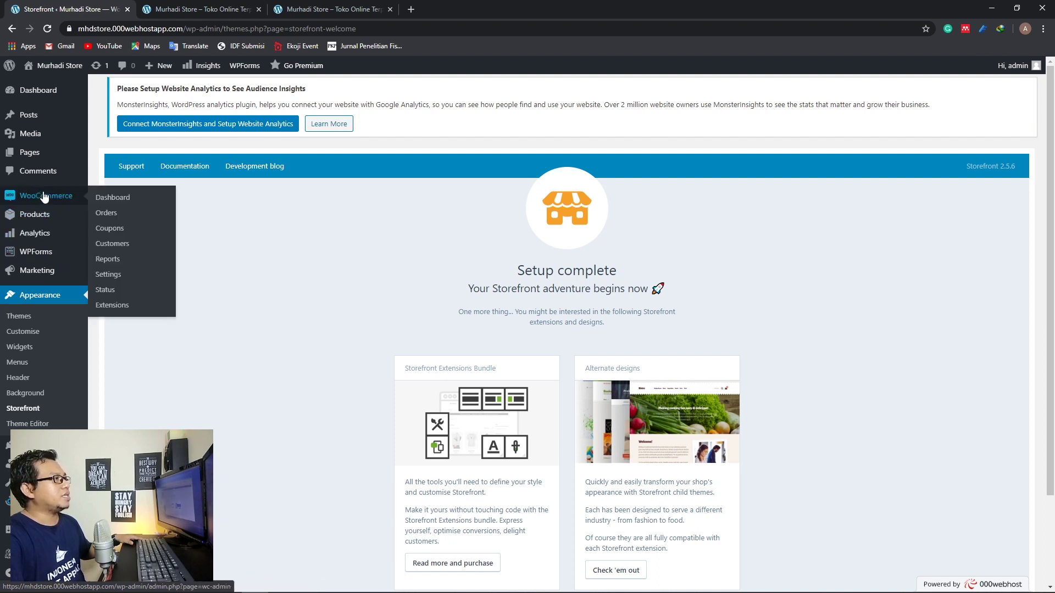
Open WooCommerce settings, dismiss the offer banner, and look over the General tab
left_click(110, 276)
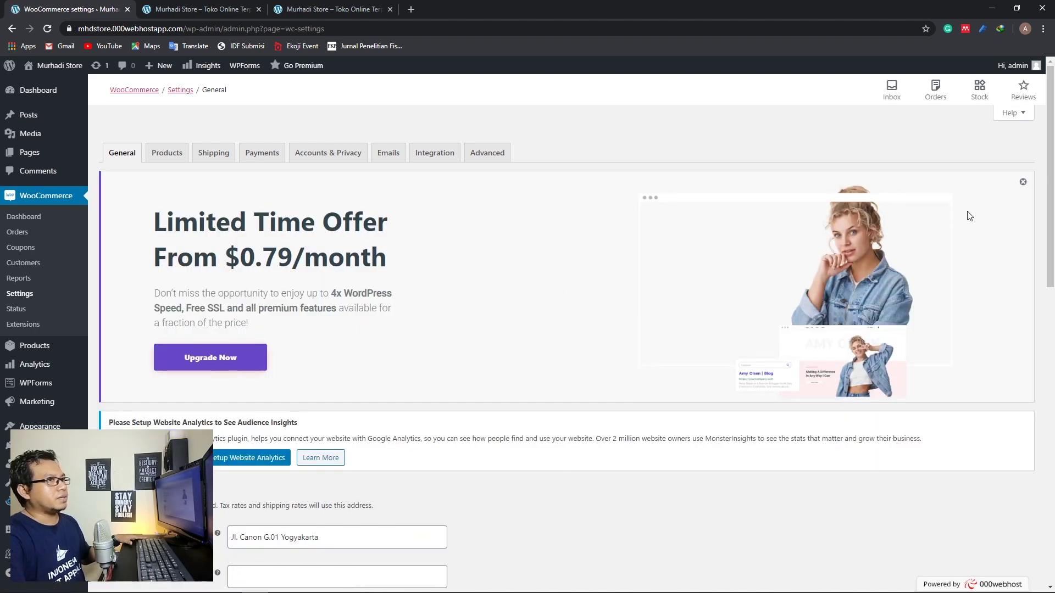
left_click(1023, 183)
scroll(216, 268, "down", 9)
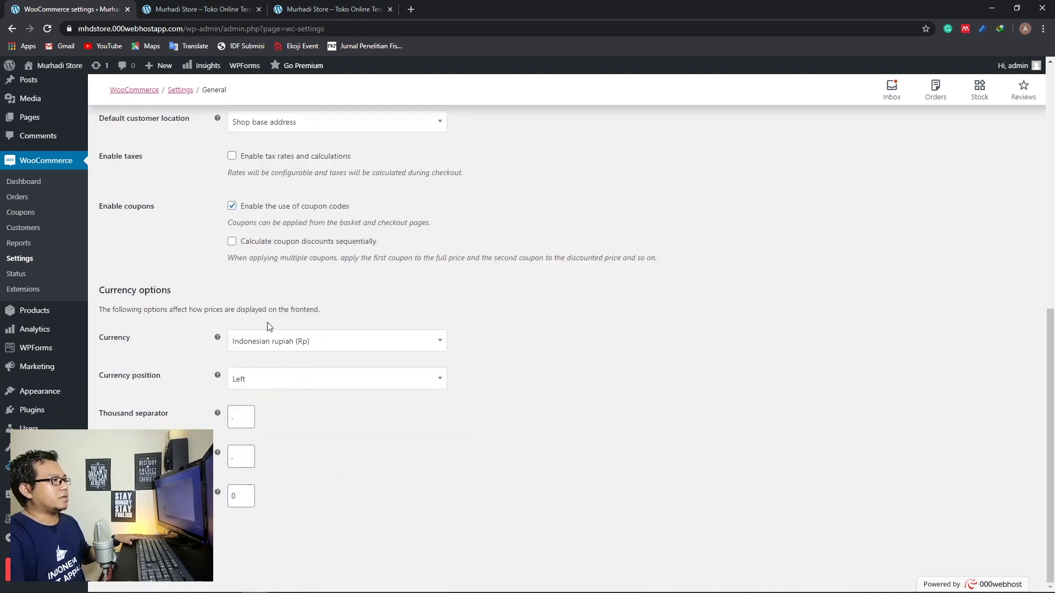
scroll(384, 380, "up", 10)
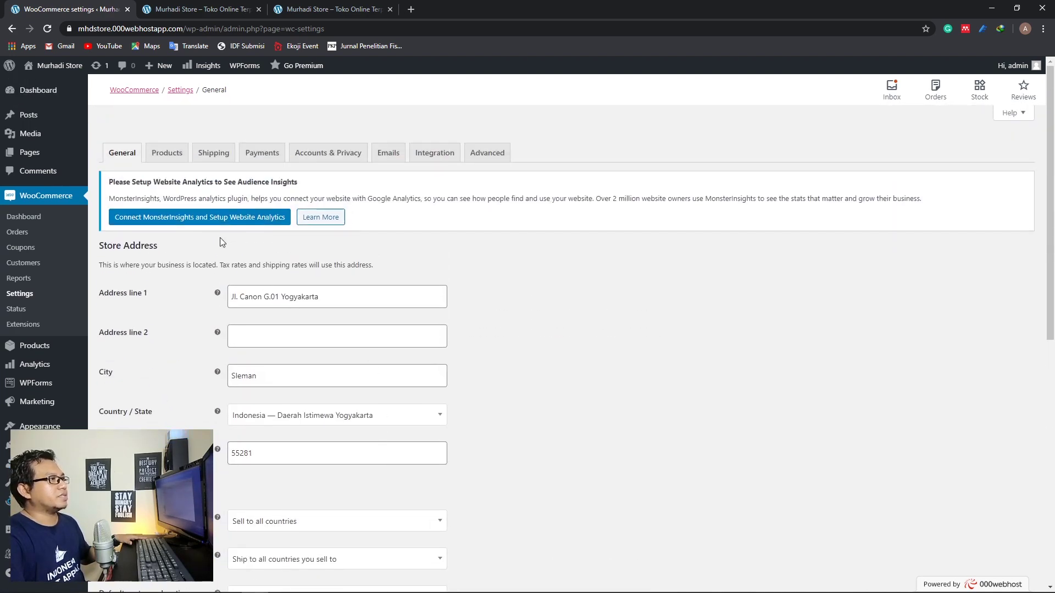
Review the Products settings, dismiss the banner again, and return to the storefront tab
left_click(181, 166)
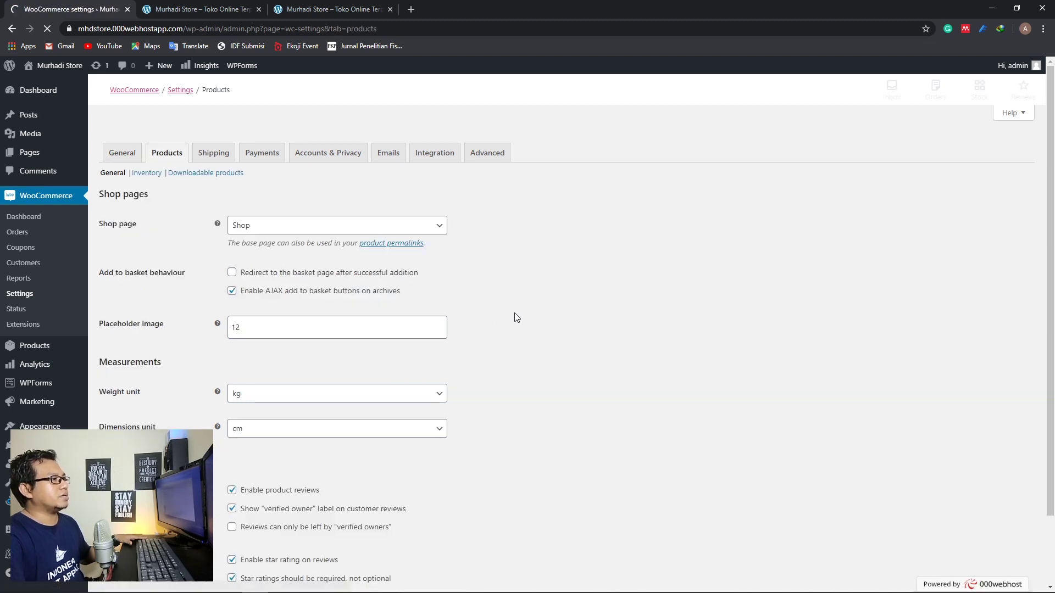
scroll(514, 311, "down", 2)
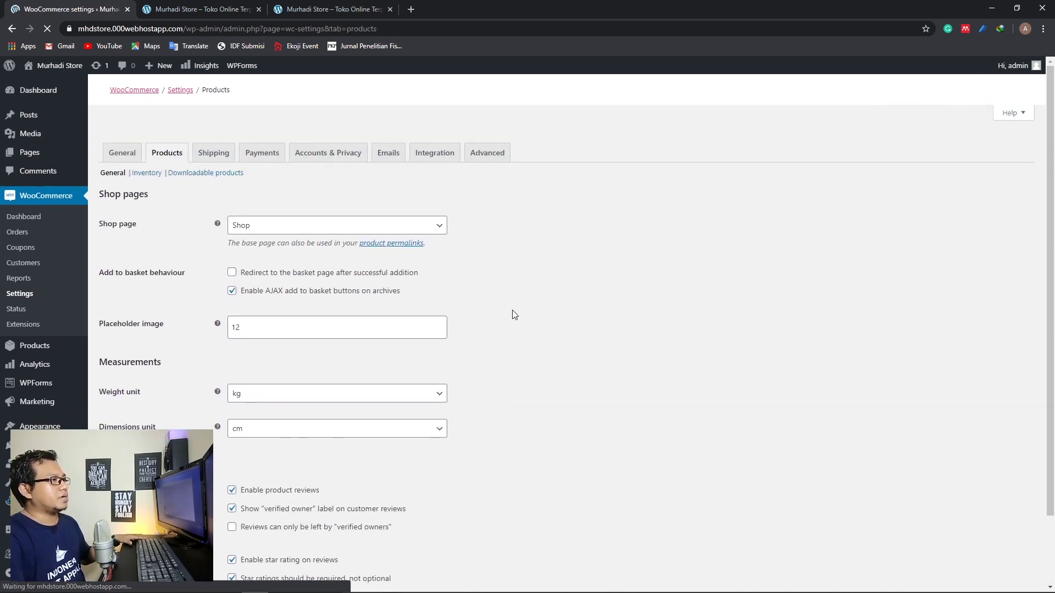
scroll(512, 309, "down", 2)
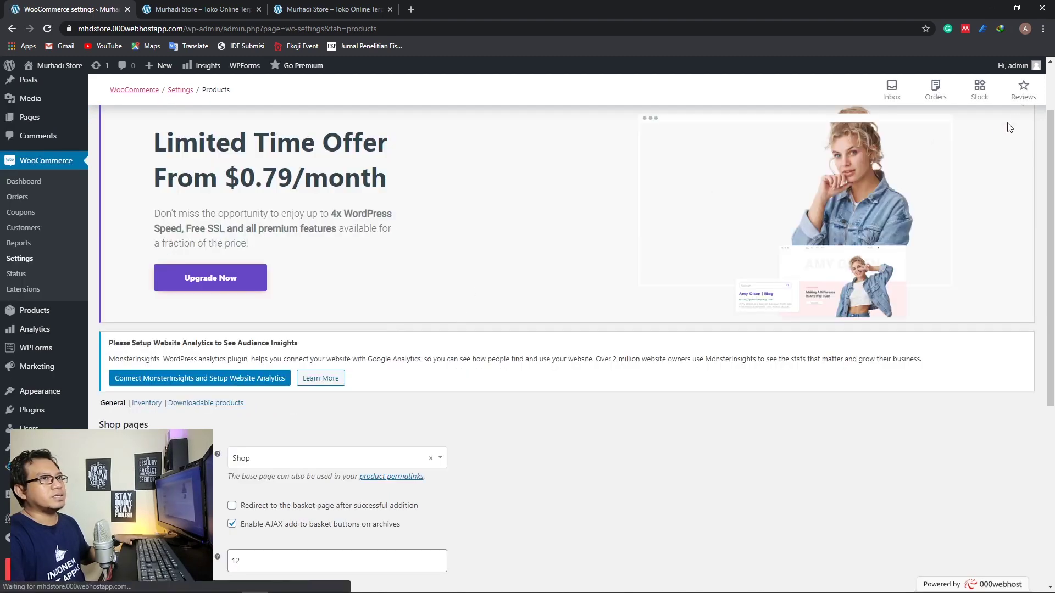
left_click(1024, 192)
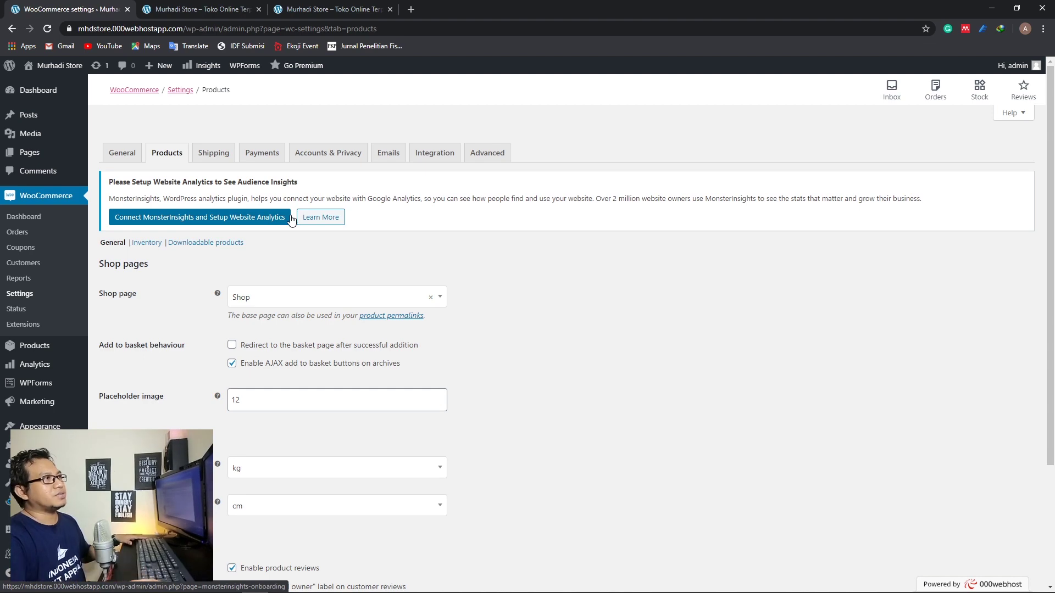
left_click(301, 12)
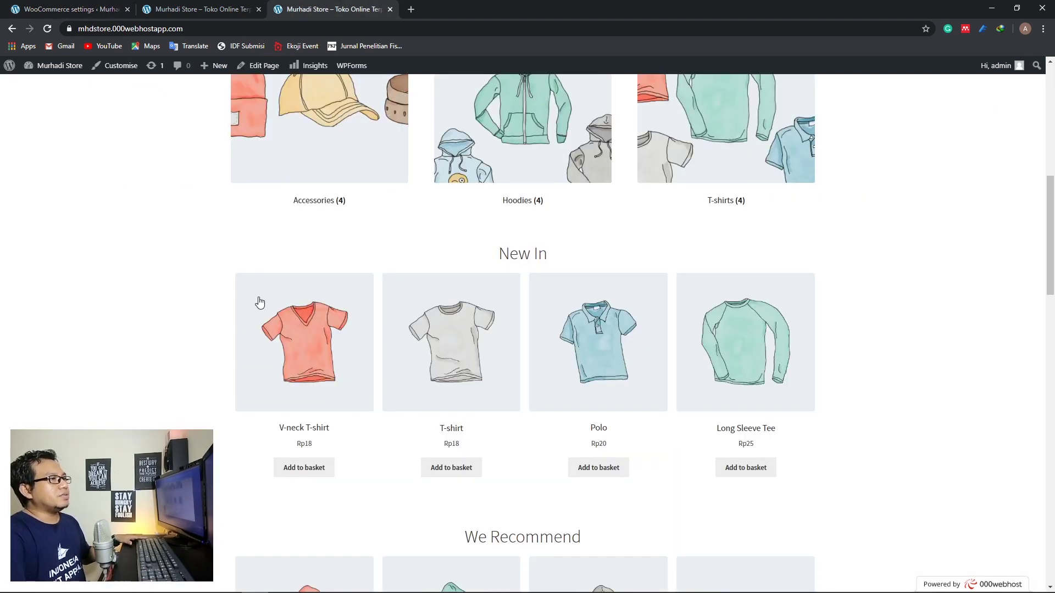
Take a final scroll through the store homepage
scroll(163, 272, "up", 9)
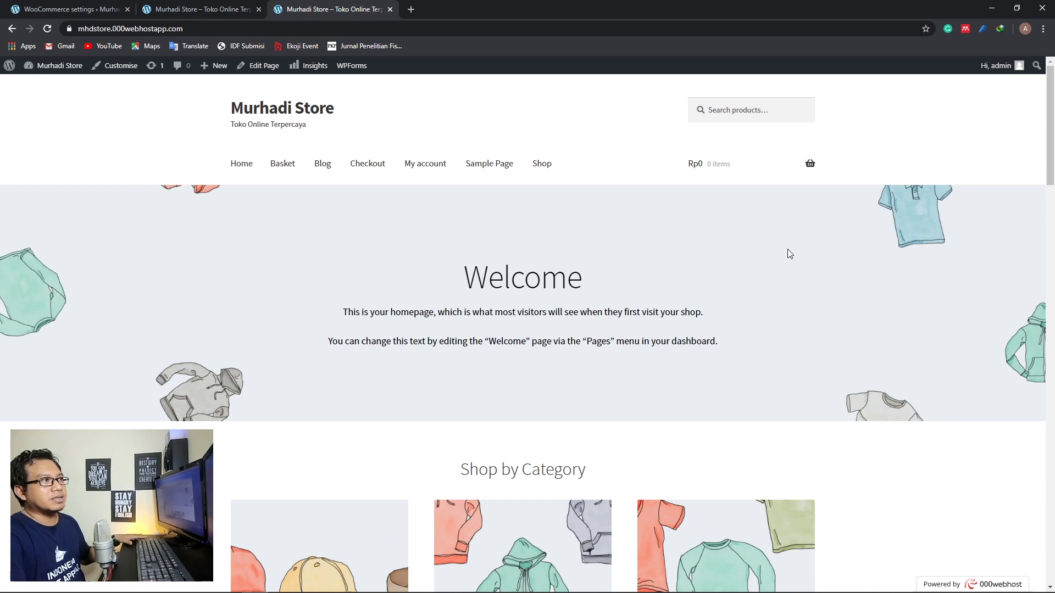
left_click_drag(1050, 130, 1052, 98)
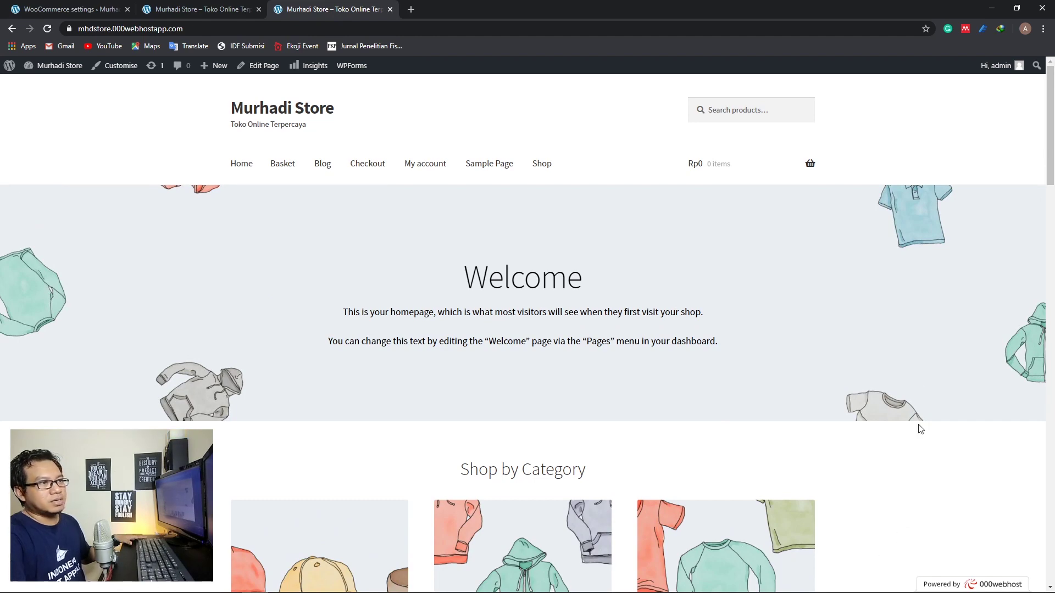
scroll(839, 262, "down", 4)
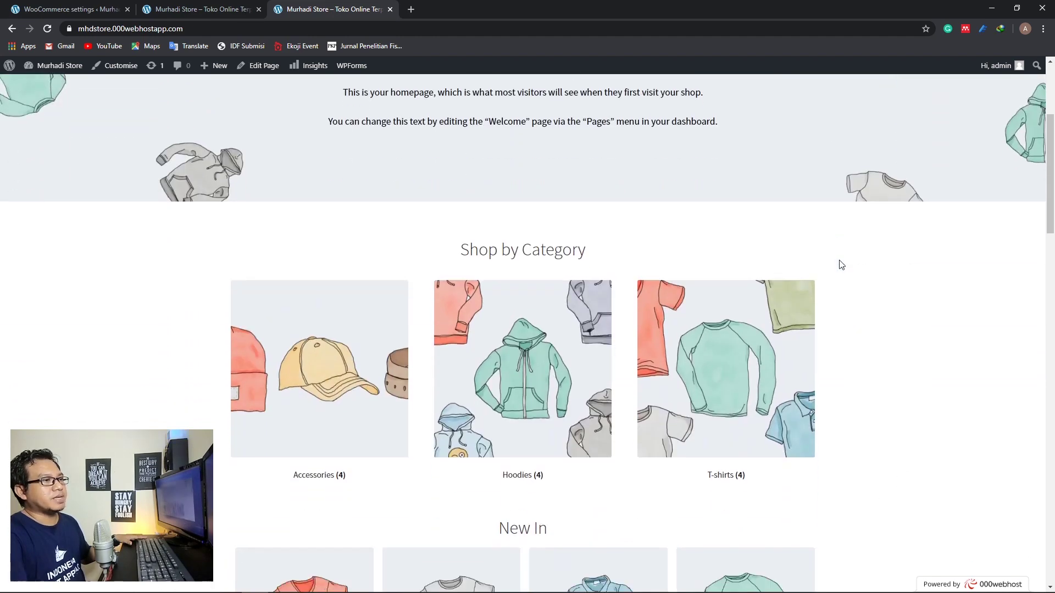
scroll(841, 265, "up", 4)
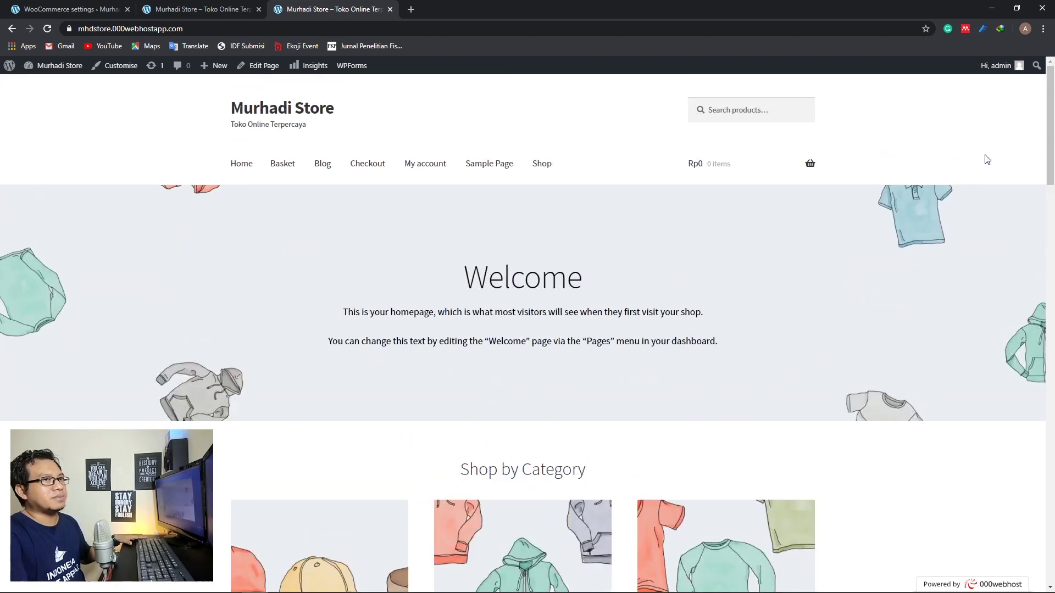
mouse_move(1046, 126)
left_mouse_down()
mouse_move(1045, 261)
mouse_move(1046, 125)
left_mouse_up()
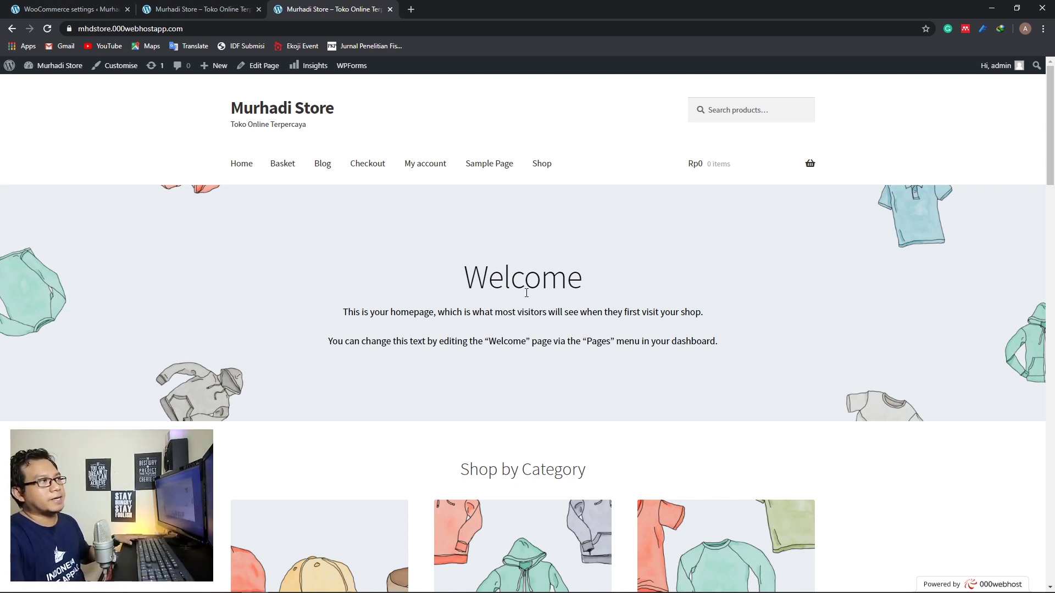
Log the admin out from the WooCommerce settings page
left_click(82, 10)
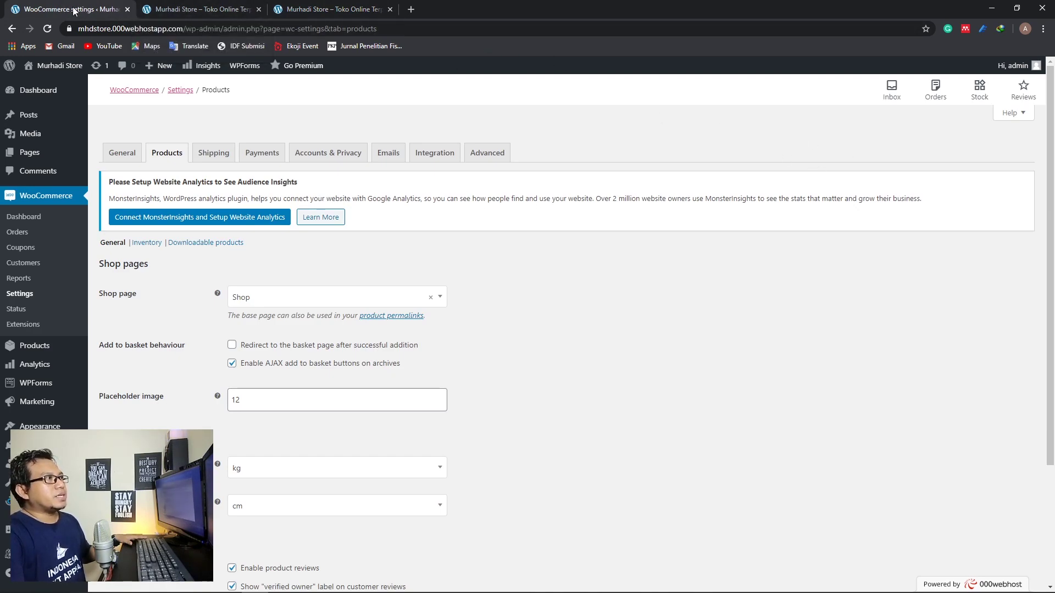
mouse_move(1003, 70)
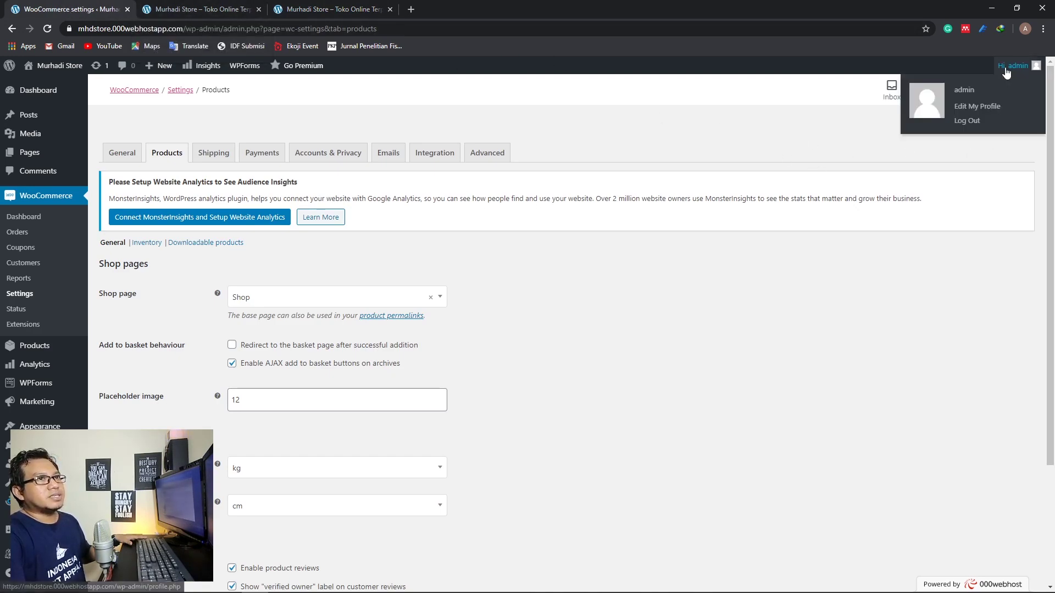
left_click(968, 121)
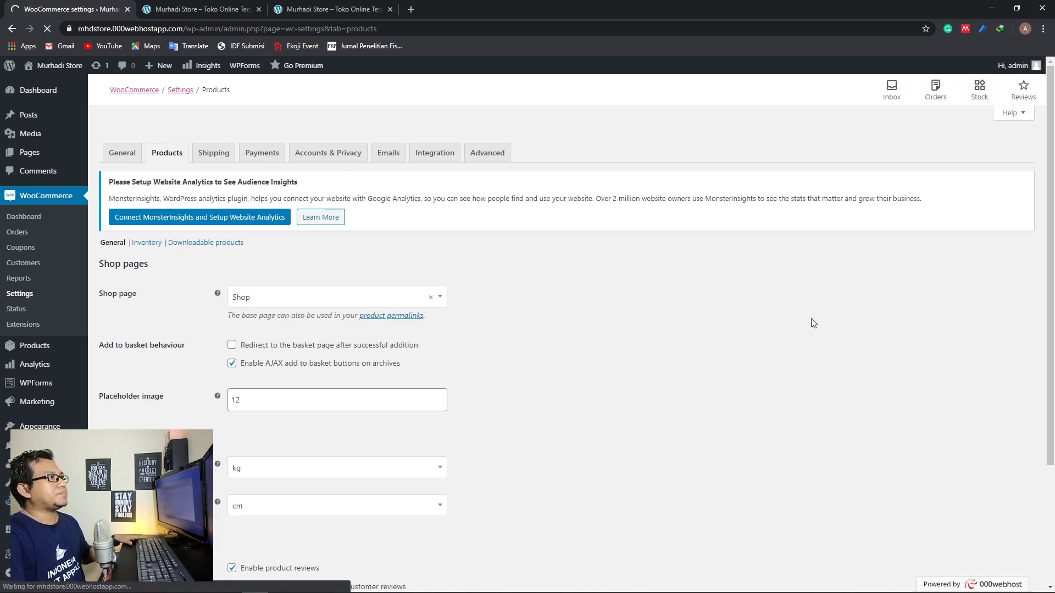